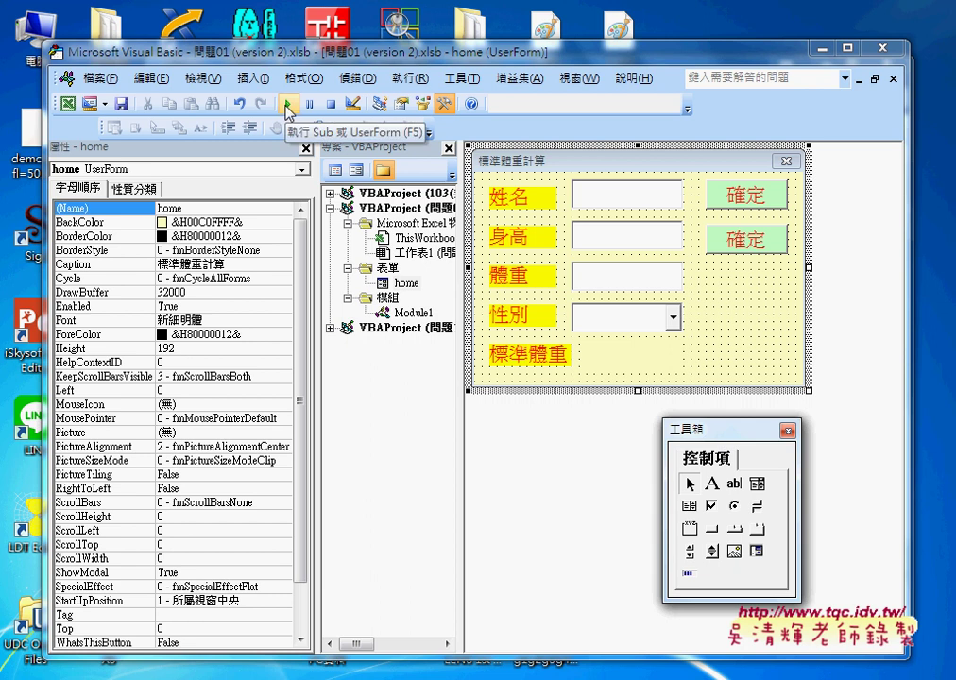
# Test-run the weight form, close it, and narrow the properties pane to widen the workspace
pyautogui.click(287, 106)
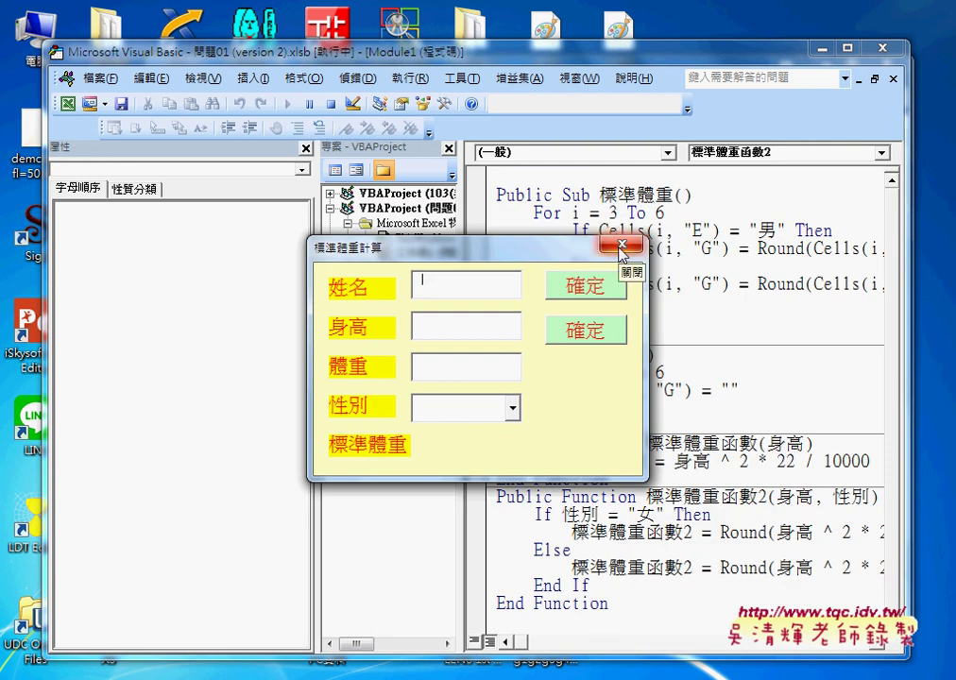
pyautogui.click(620, 247)
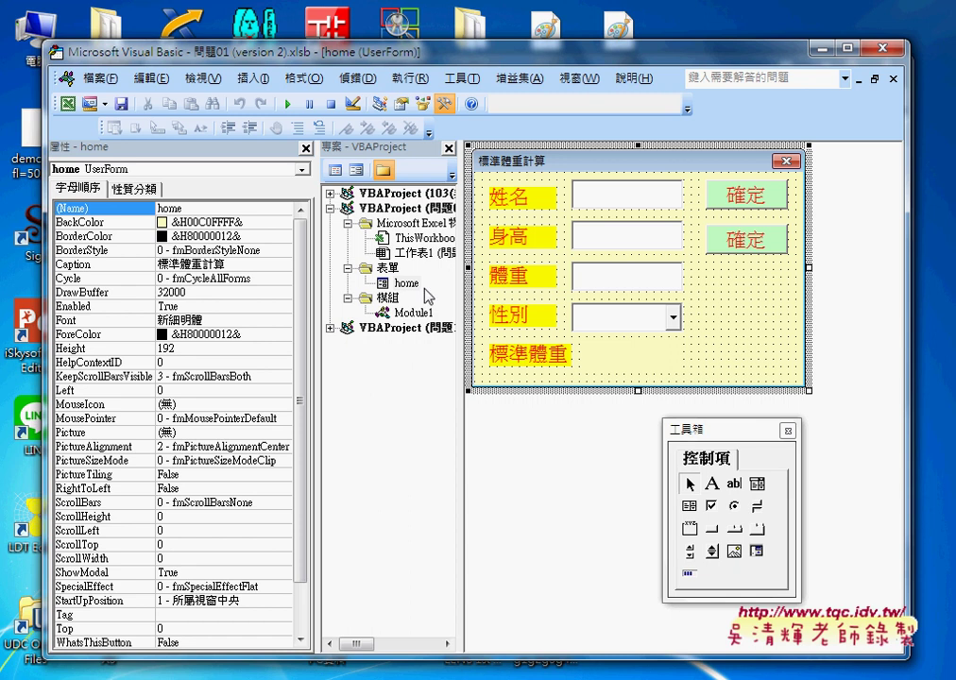
pyautogui.moveTo(314, 285); pyautogui.dragTo(223, 293)
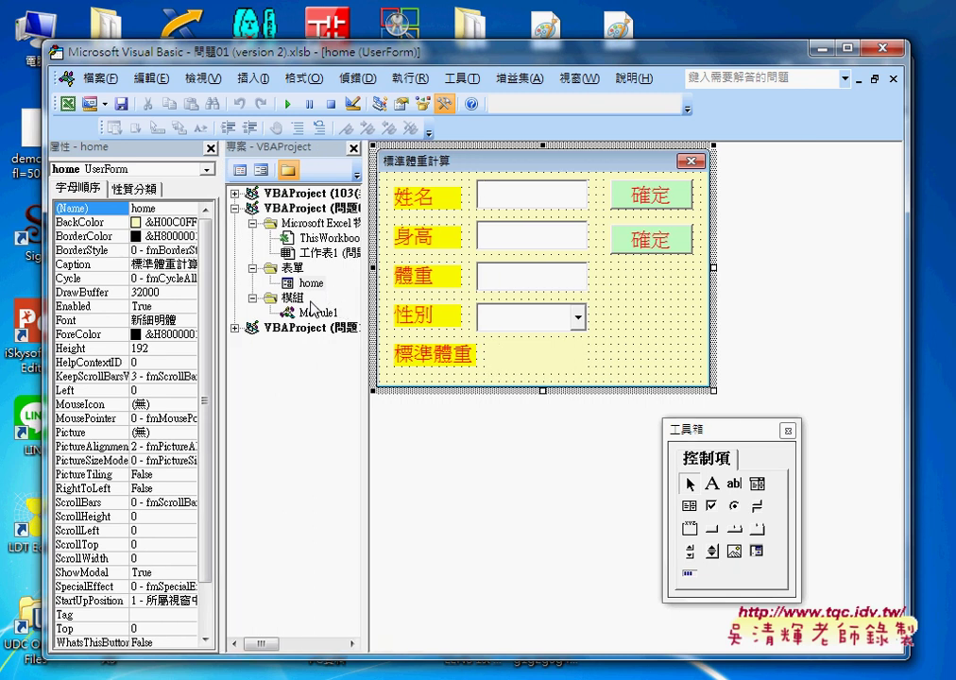
pyautogui.click(308, 284)
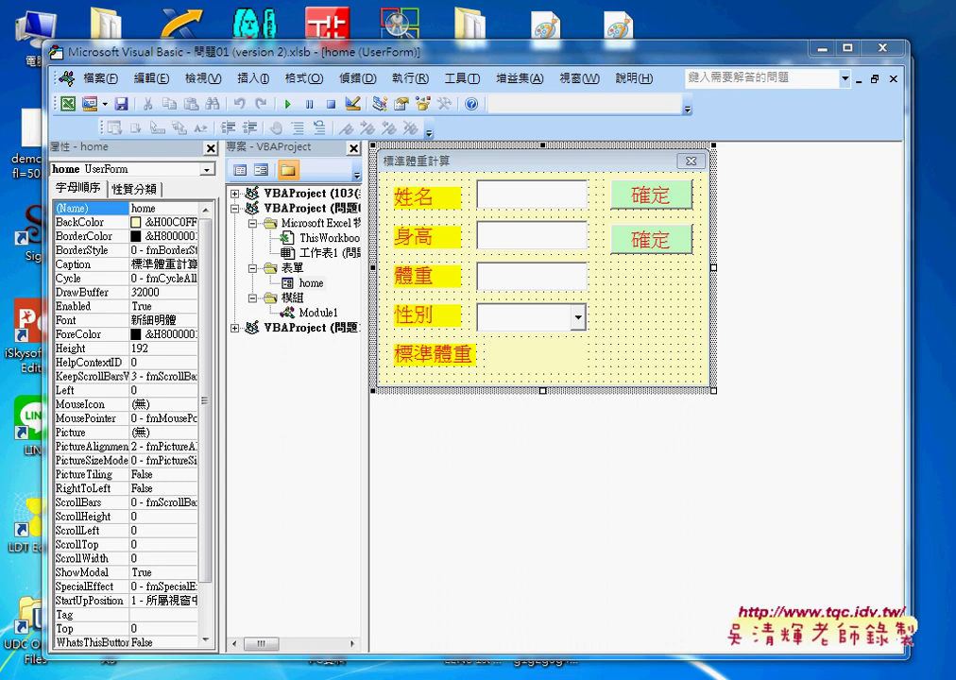
# Switch to the Excel workbook and reopen the Visual Basic editor
pyautogui.click(430, 672)
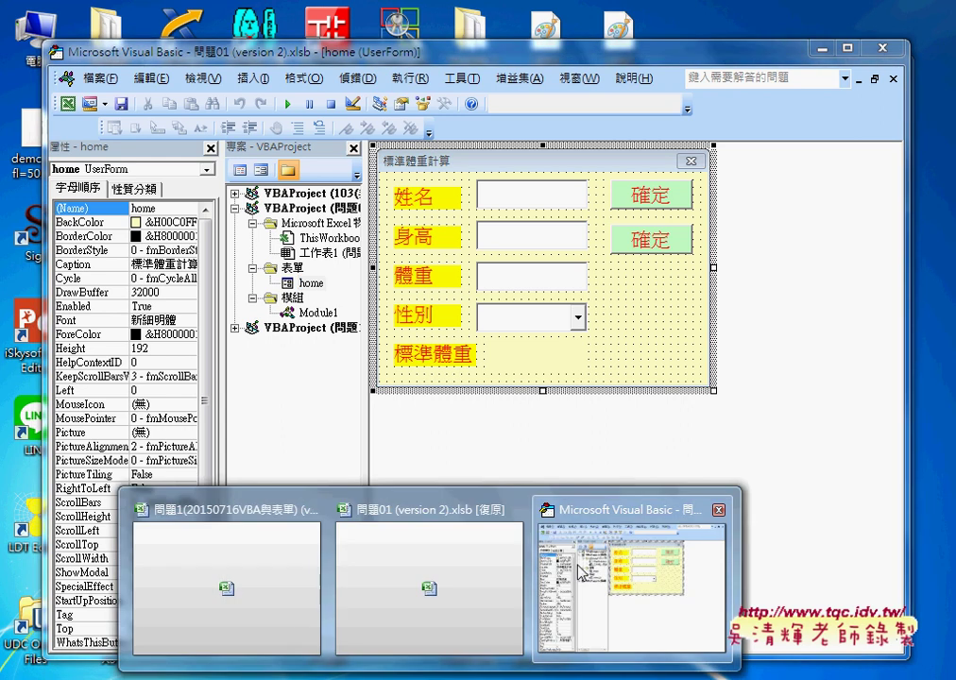
pyautogui.click(402, 567)
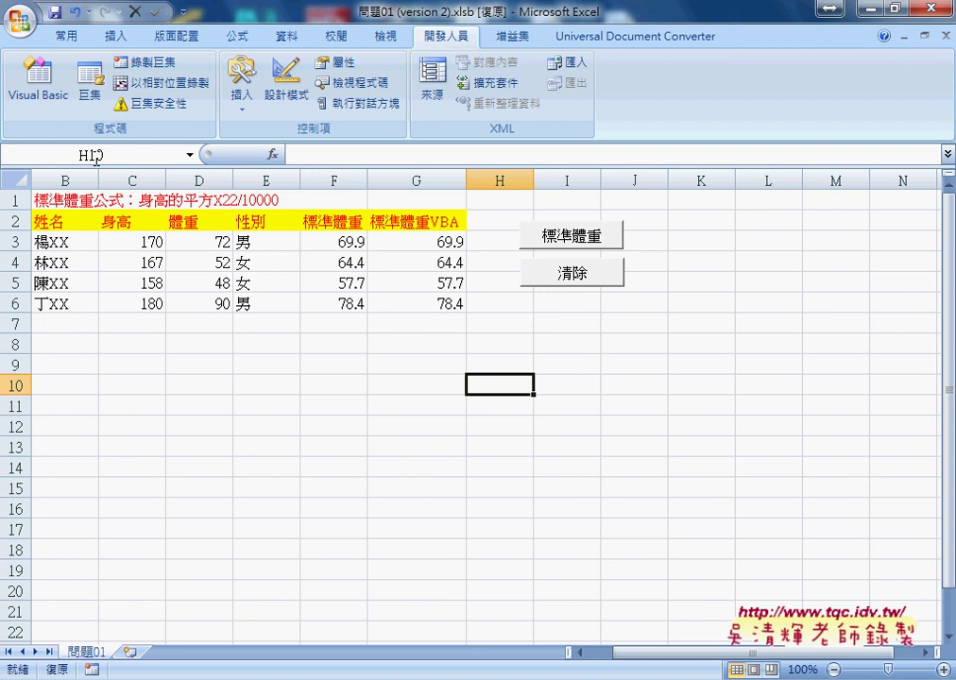
pyautogui.click(44, 92)
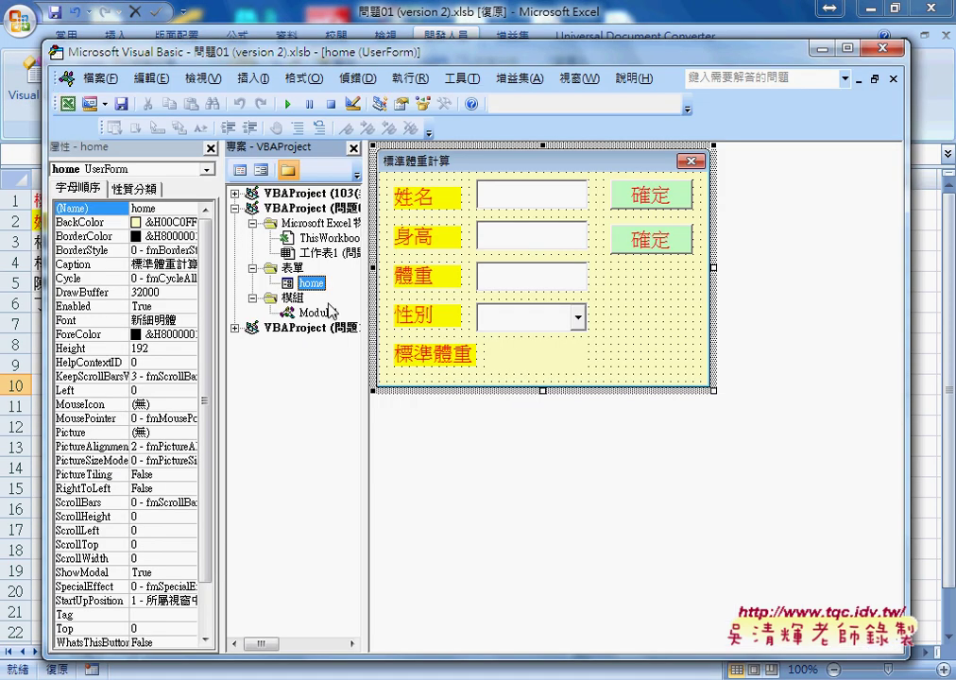
# Open Module1's code window after briefly viewing the home form design
pyautogui.click(296, 313)
pyautogui.doubleClick(297, 313)
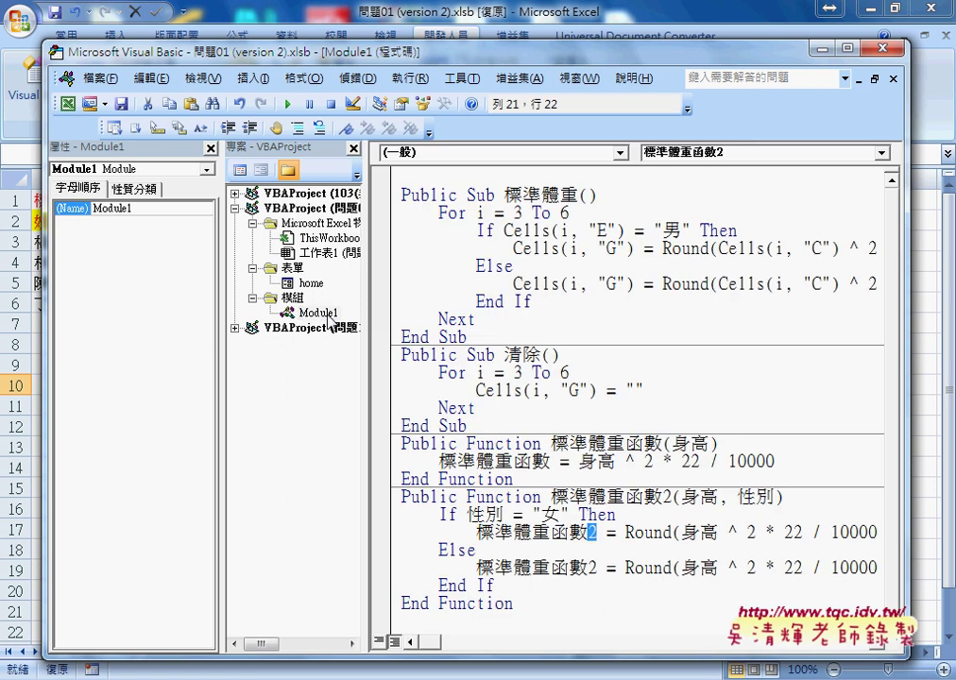
pyautogui.click(305, 283)
pyautogui.doubleClick(305, 284)
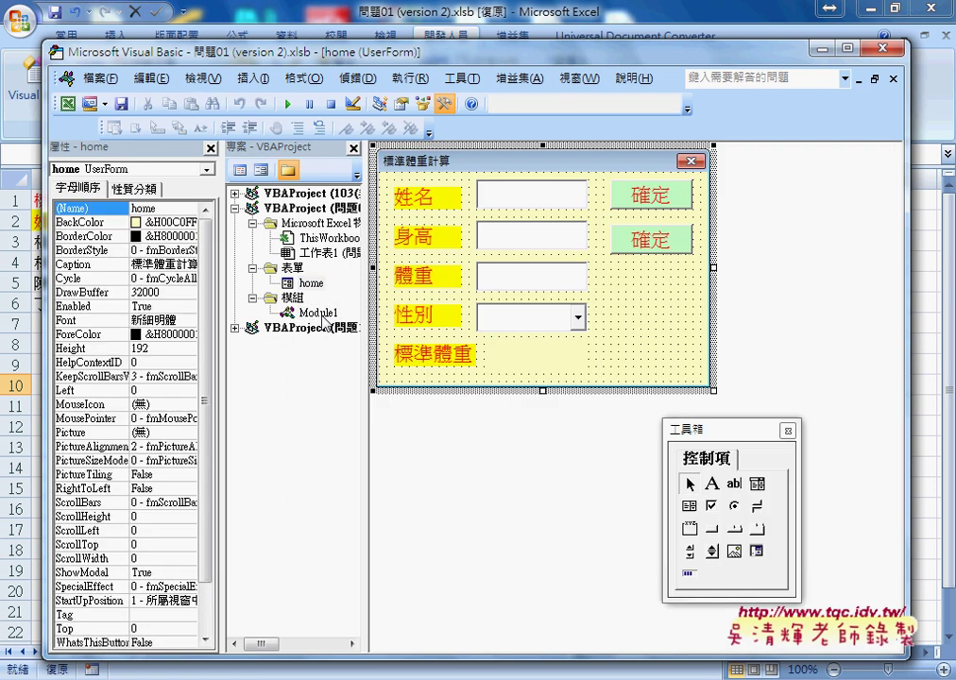
pyautogui.click(317, 312)
pyautogui.doubleClick(317, 313)
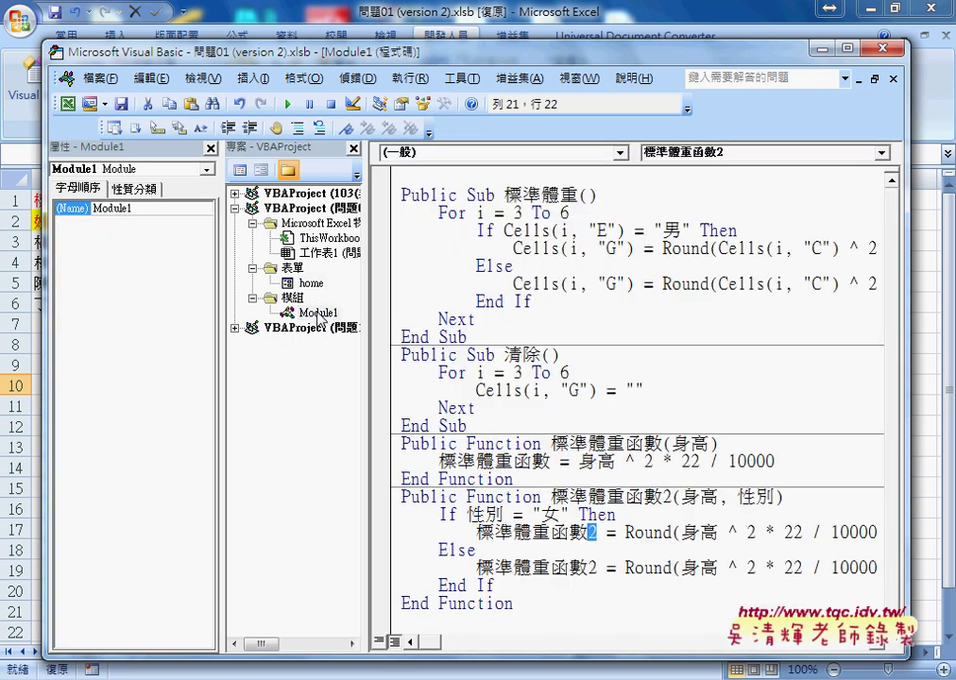
# Place the cursor on the empty line after the last weight function in Module1
pyautogui.click(487, 477)
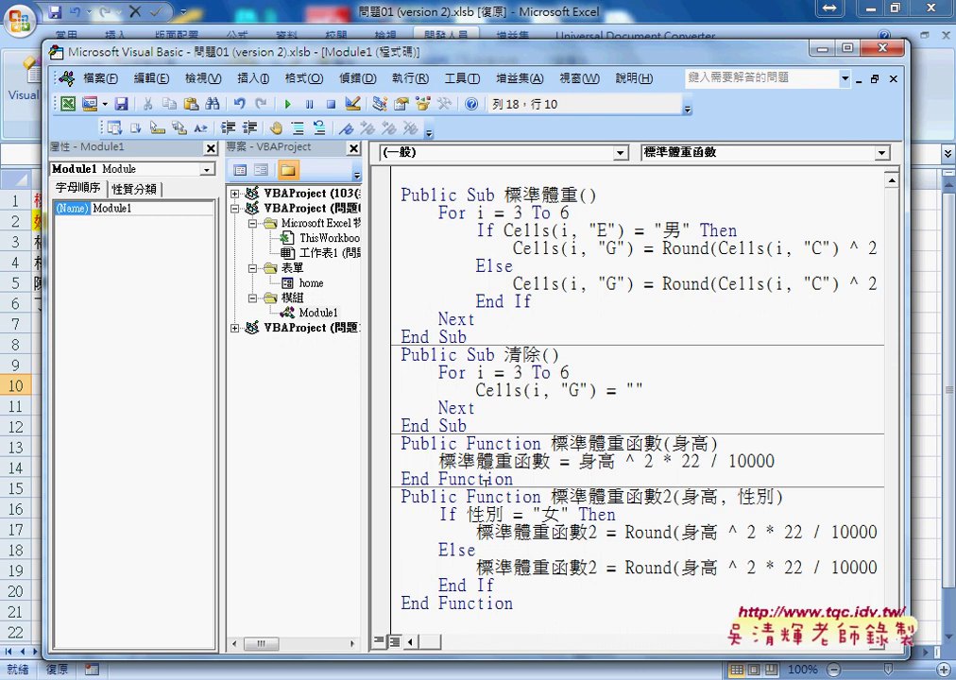
pyautogui.click(465, 372)
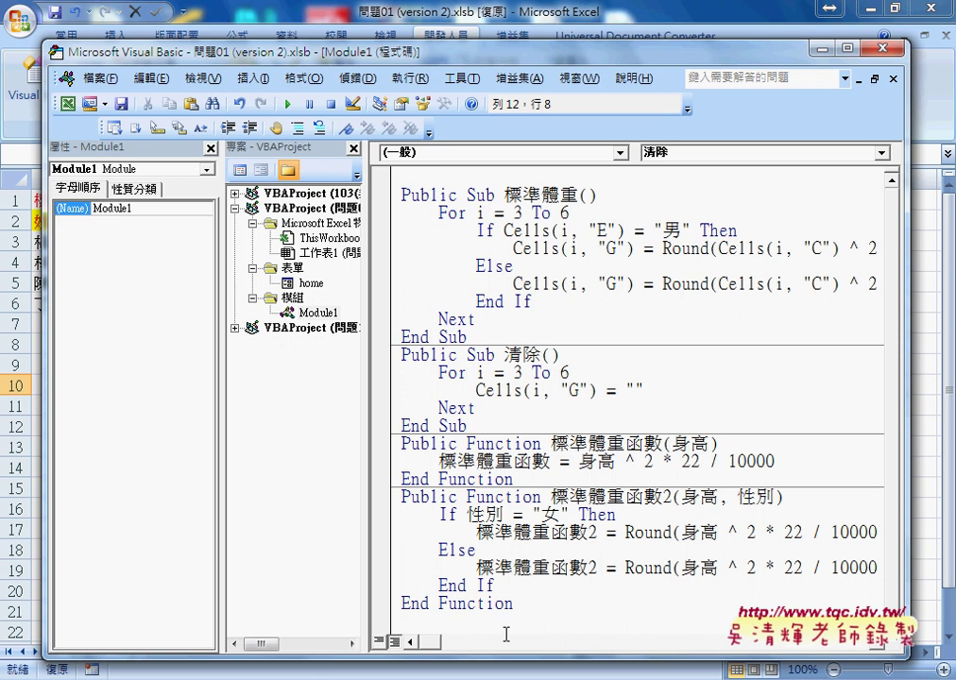
pyautogui.click(453, 621)
pyautogui.click(253, 83)
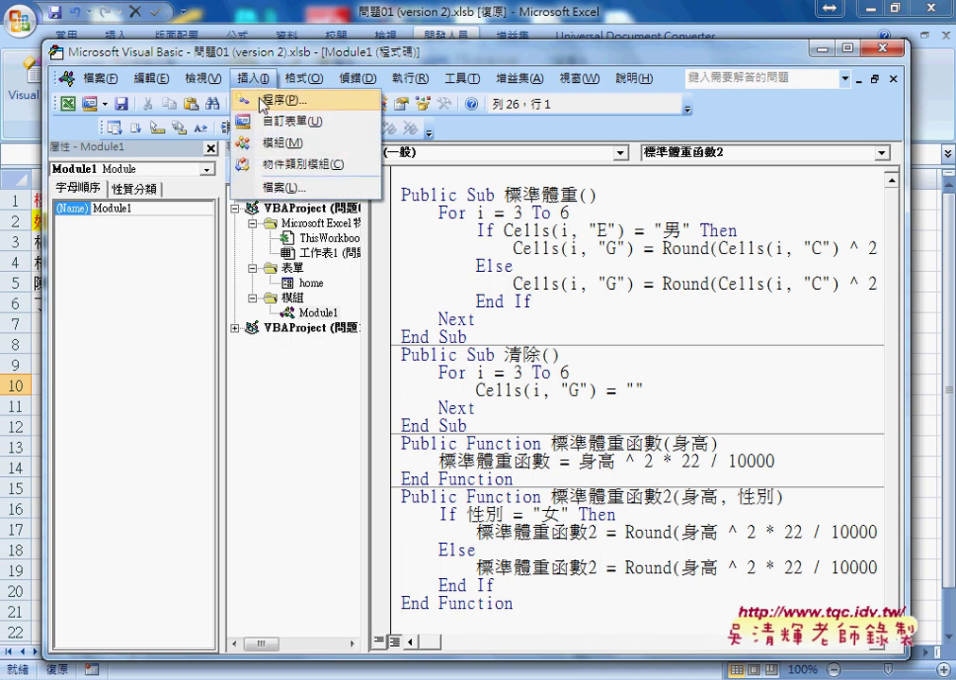
# Insert a public Sub procedure named 啟動表單 at the end of Module1
pyautogui.click(255, 101)
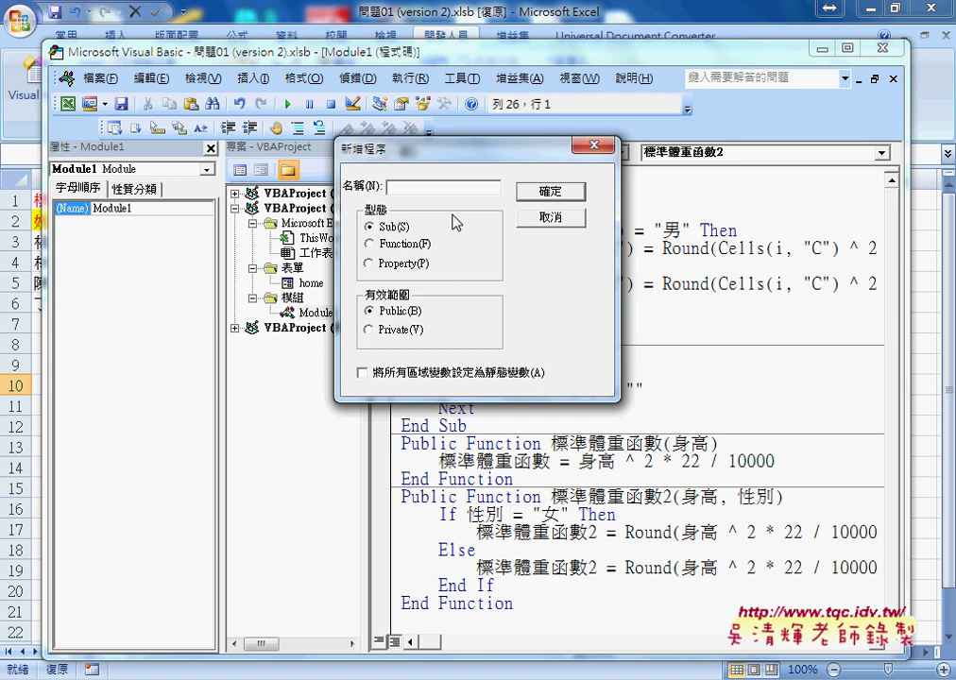
pyautogui.hotkey('ctrl', 'space')
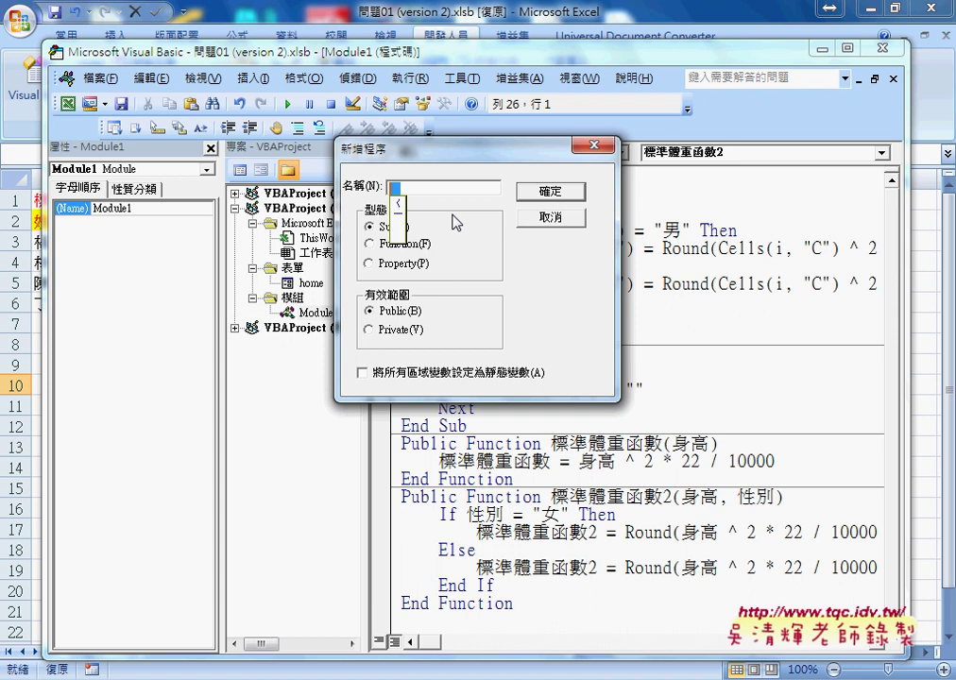
pyautogui.write('起')
pyautogui.write('動')
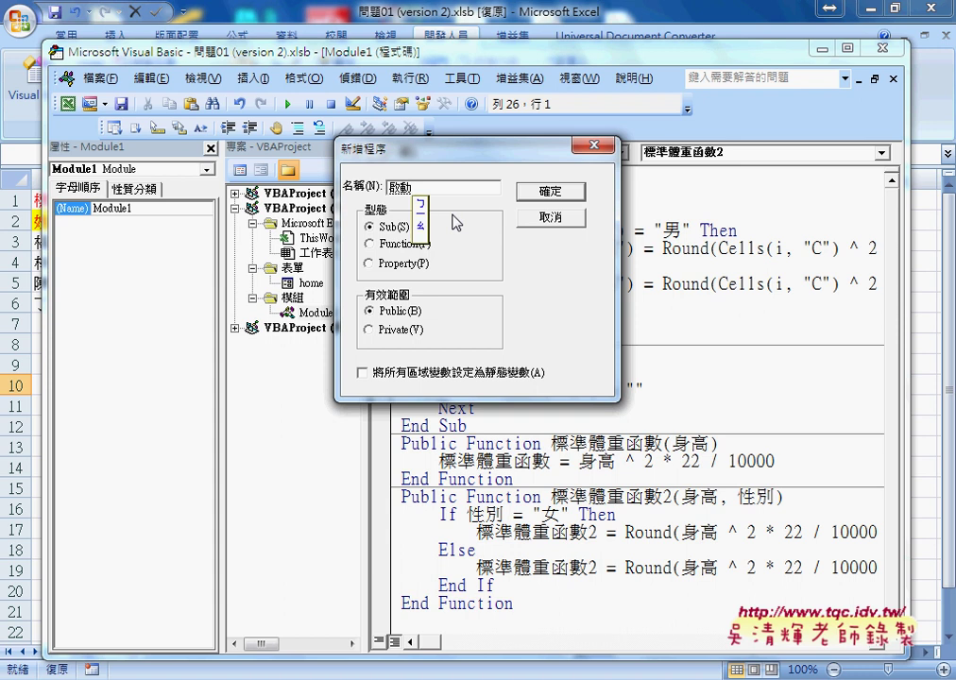
pyautogui.write('表單')
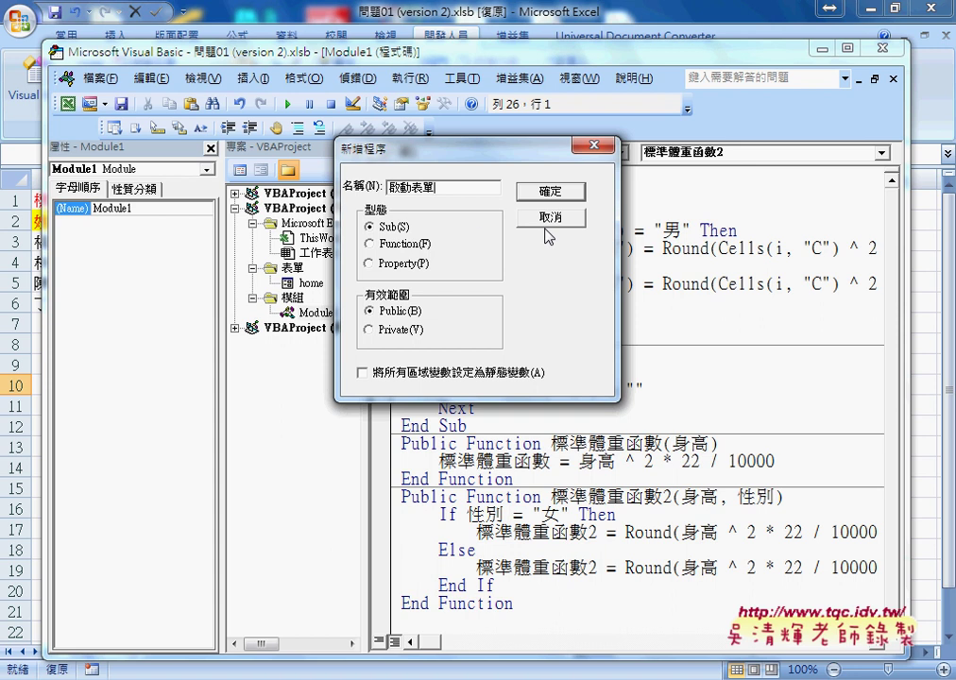
pyautogui.click(551, 190)
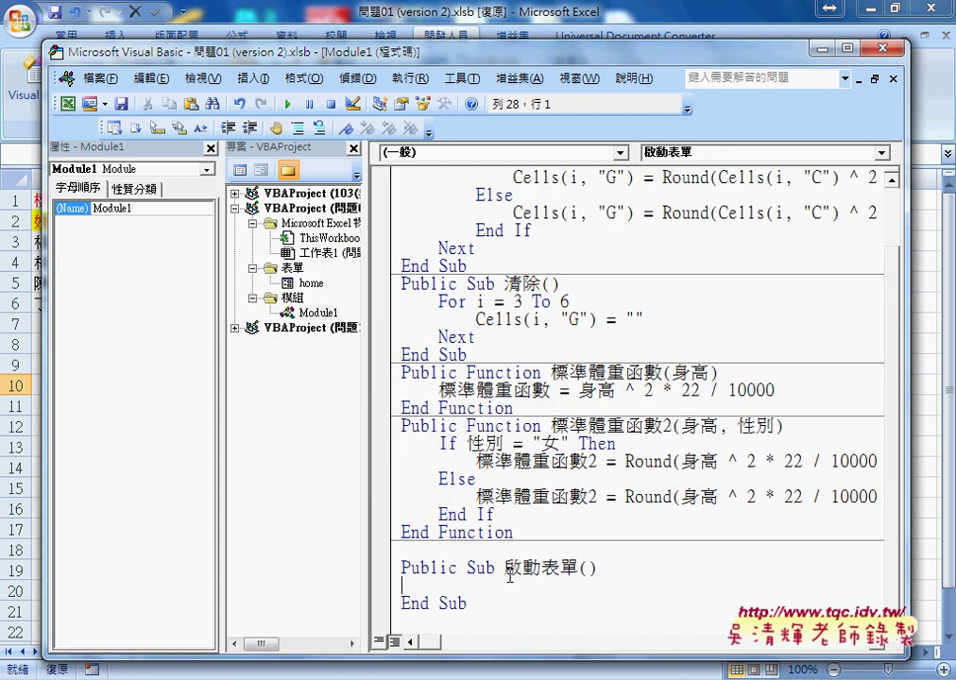
# Type home.show on an indented line inside Sub 啟動表單
pyautogui.press('Tab')
pyautogui.hotkey('ctrl', 'space')
pyautogui.write('ho')
pyautogui.write('me.')
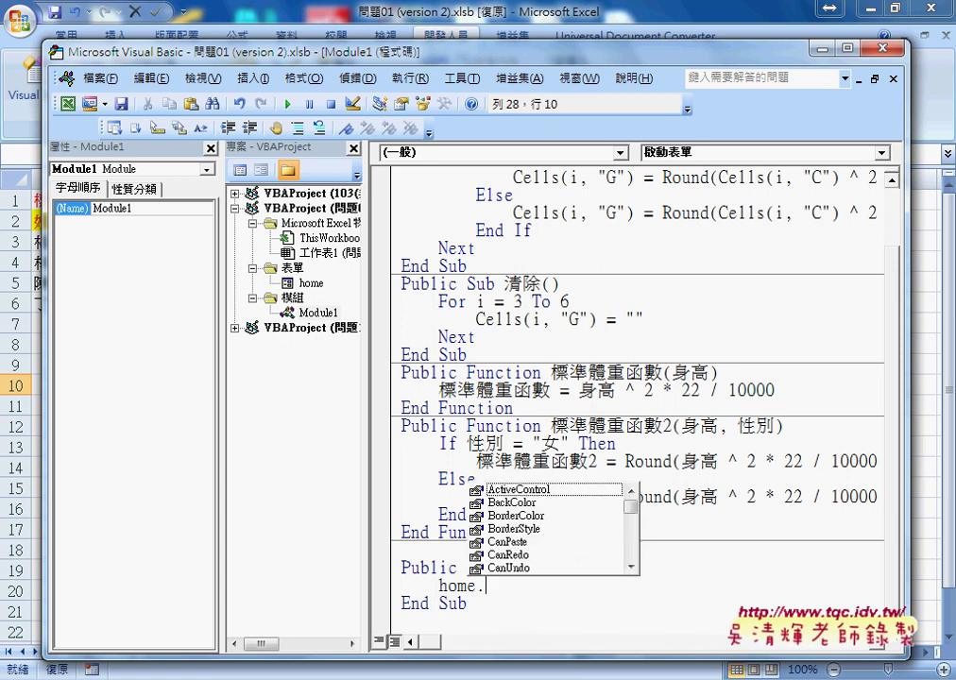
pyautogui.write('sh')
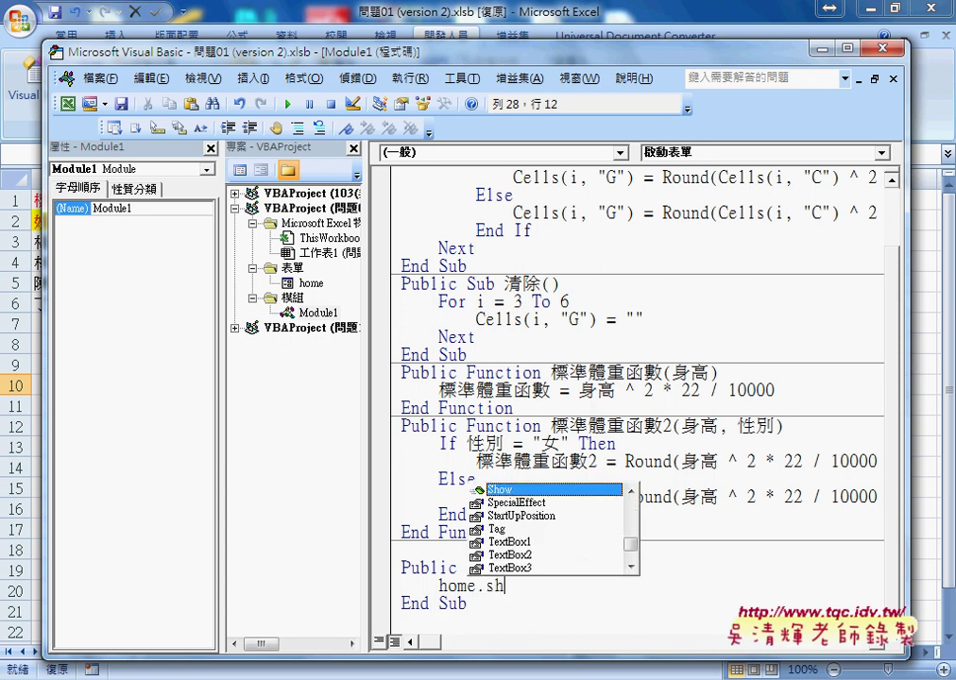
pyautogui.write('ow')
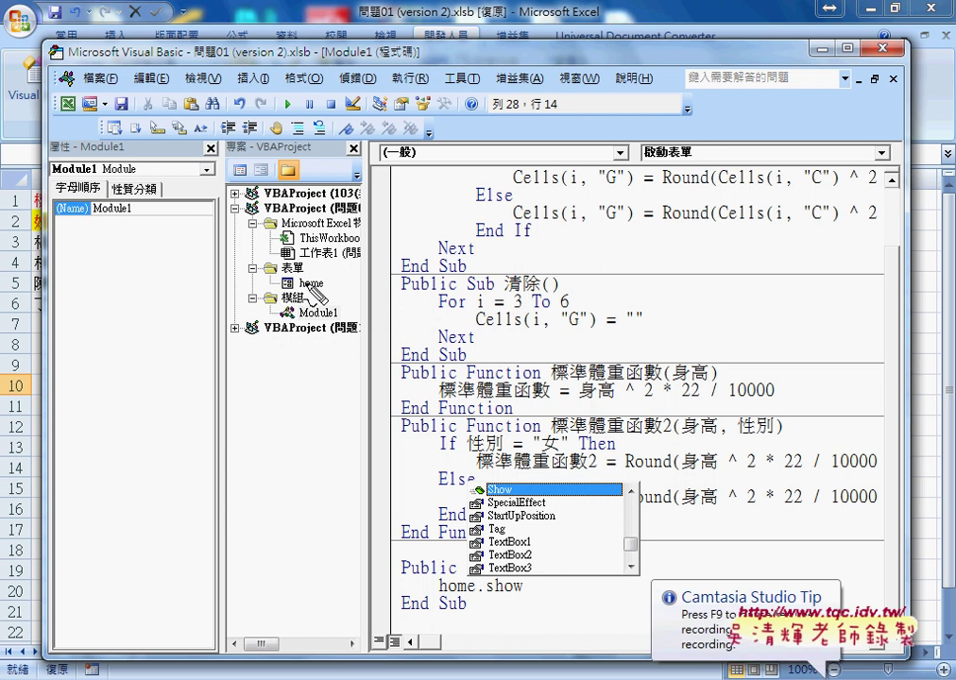
# Point out the home form in the project, then delete .show, leaving just 'home'
pyautogui.moveTo(302, 274); pyautogui.dragTo(335, 282)
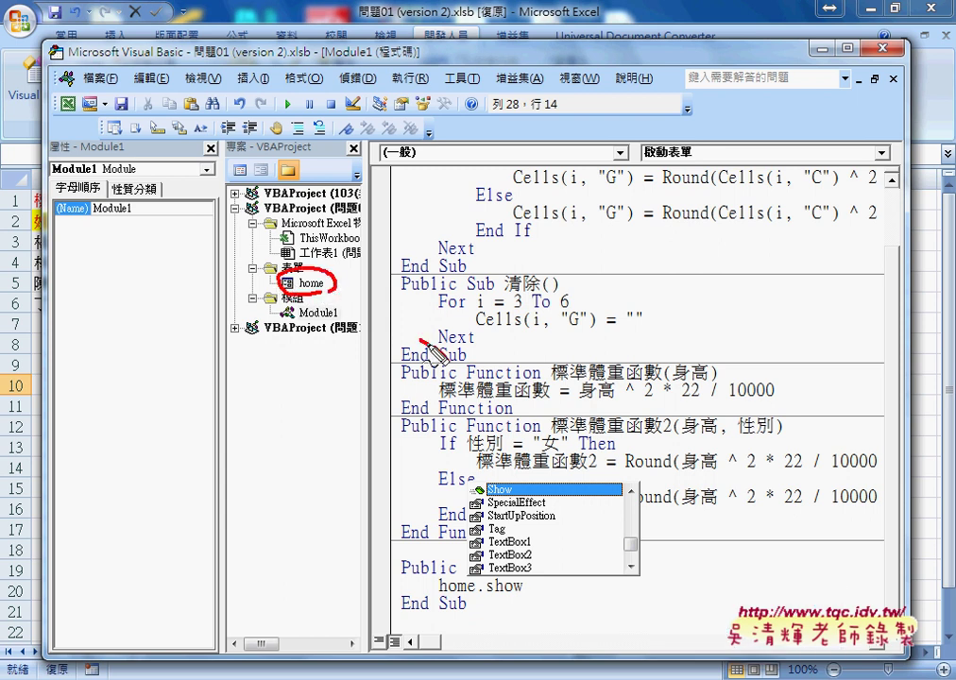
pyautogui.moveTo(434, 357); pyautogui.dragTo(340, 288)
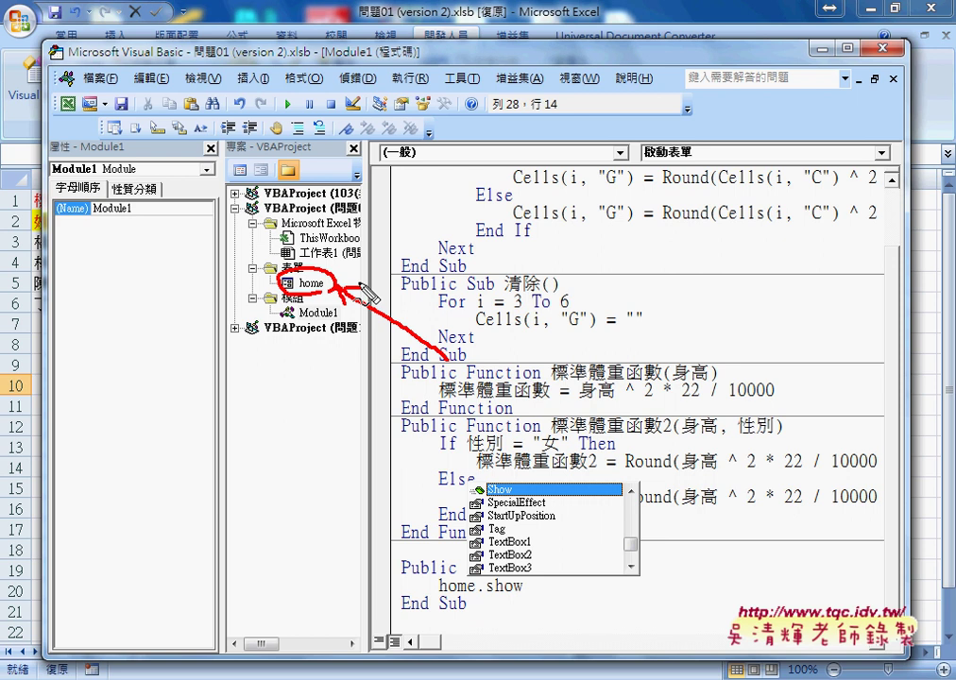
pyautogui.press('Escape')
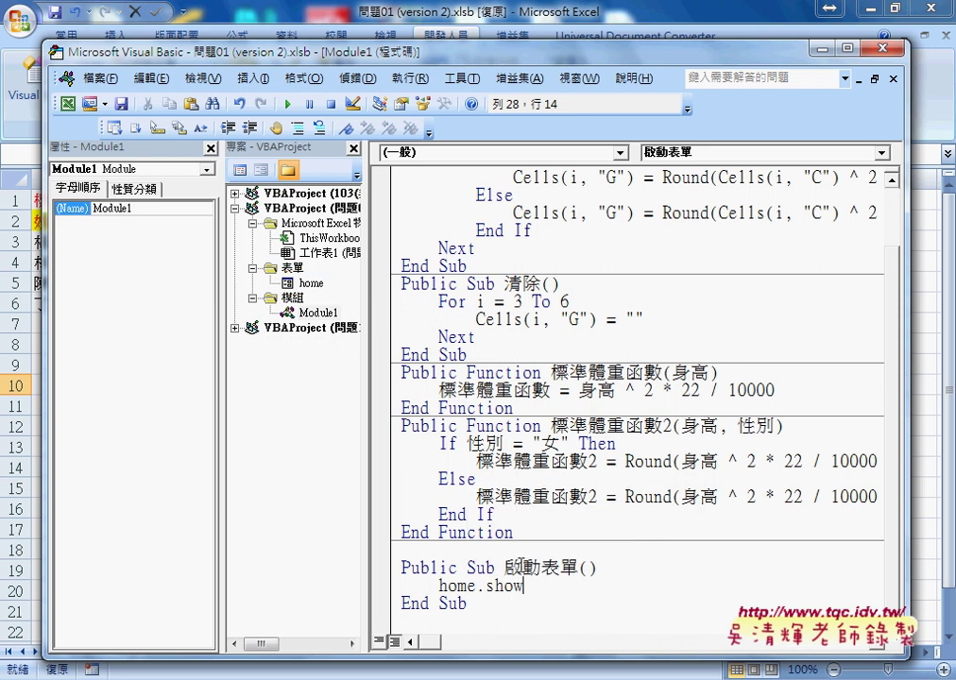
pyautogui.moveTo(476, 585); pyautogui.dragTo(530, 591)
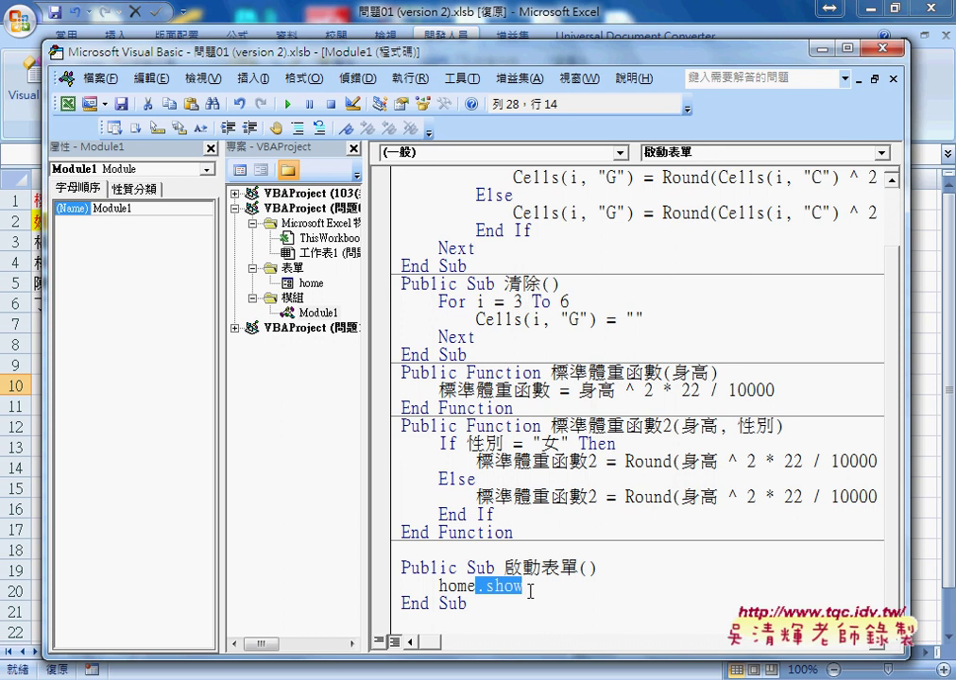
pyautogui.press('Delete')
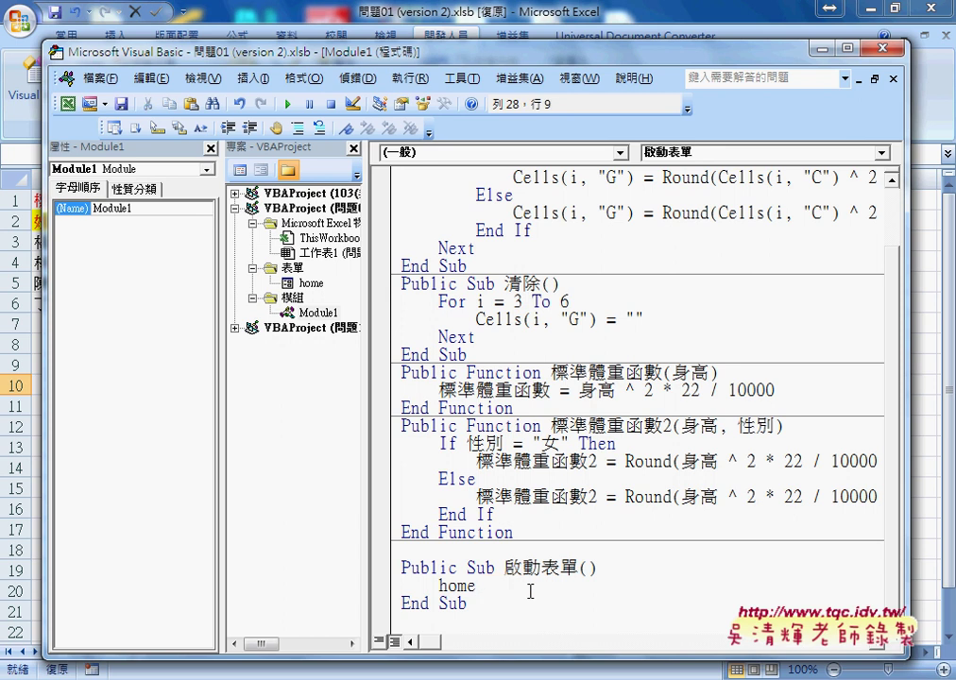
# Complete the line as home.Show, picking Show from the IntelliSense list
pyautogui.write('.')
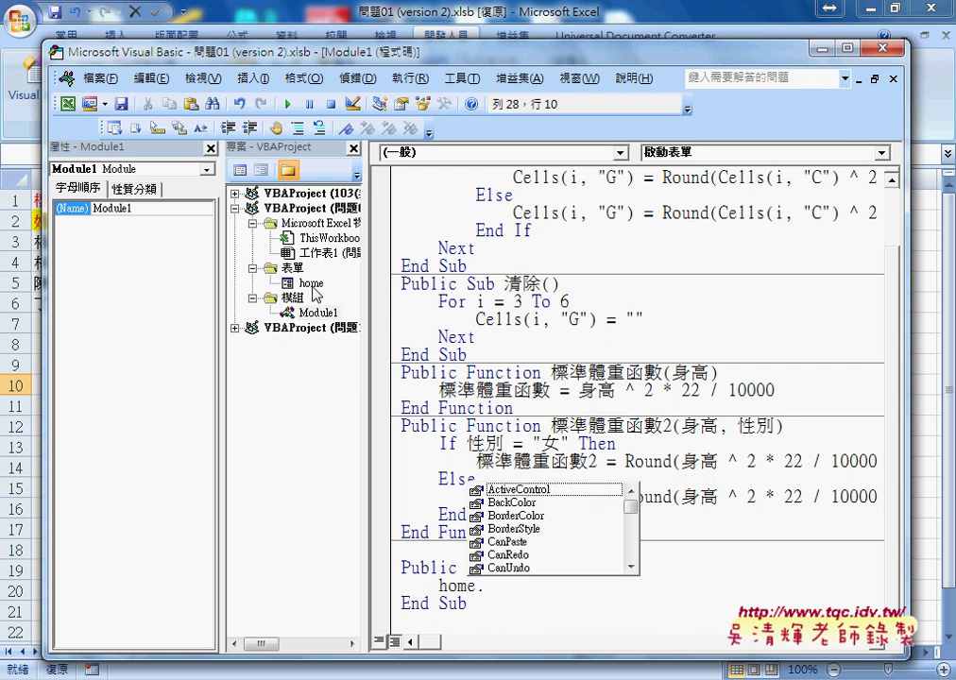
pyautogui.write('hom')
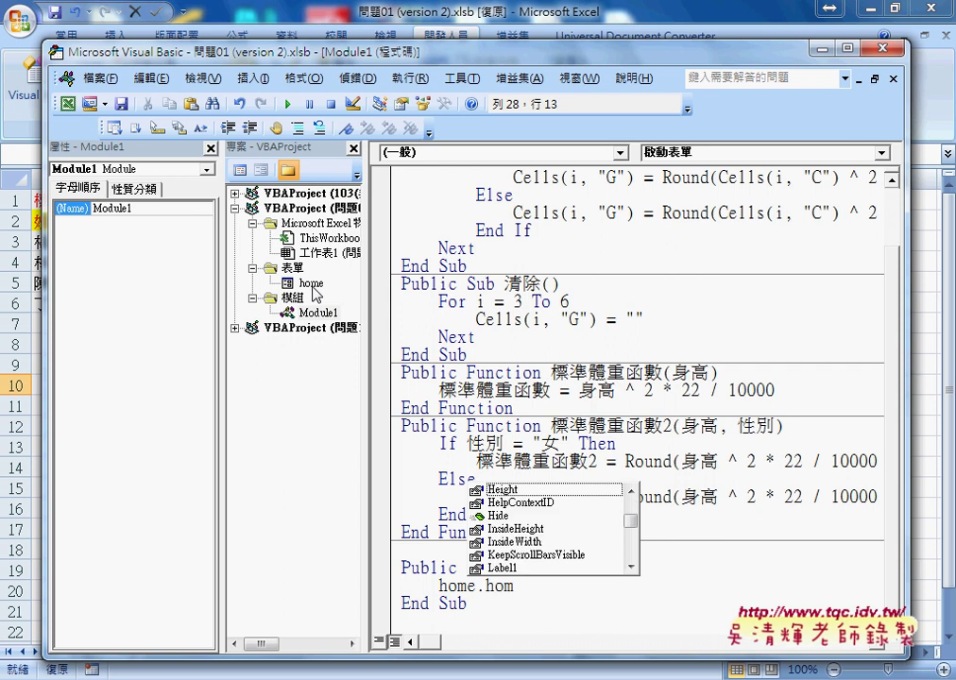
pyautogui.press('BackSpace')
pyautogui.press('BackSpace')
pyautogui.press('BackSpace')
pyautogui.write('s')
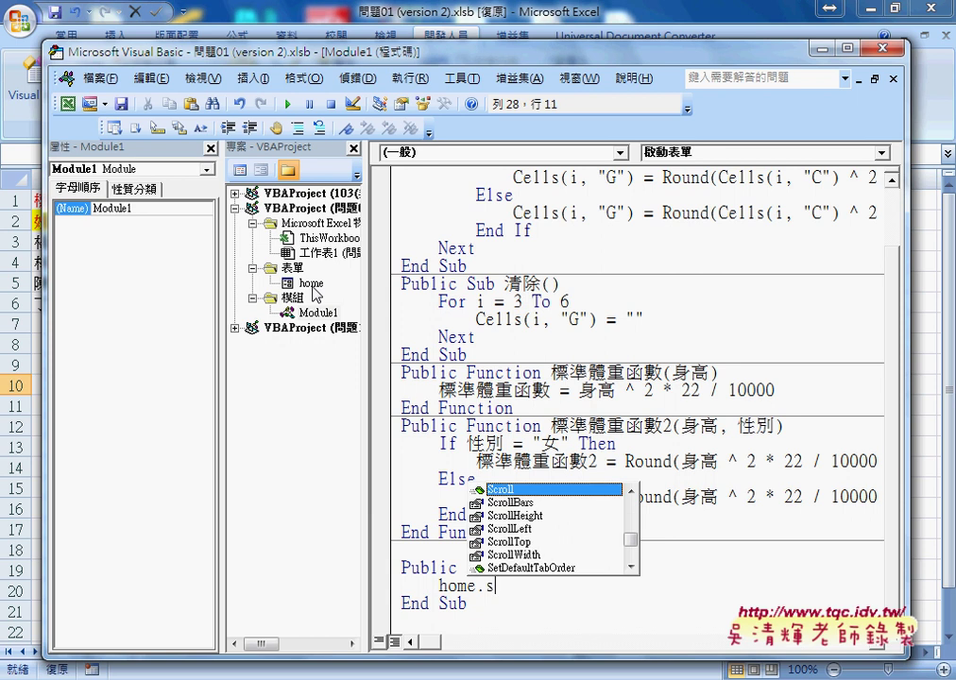
pyautogui.write('how')
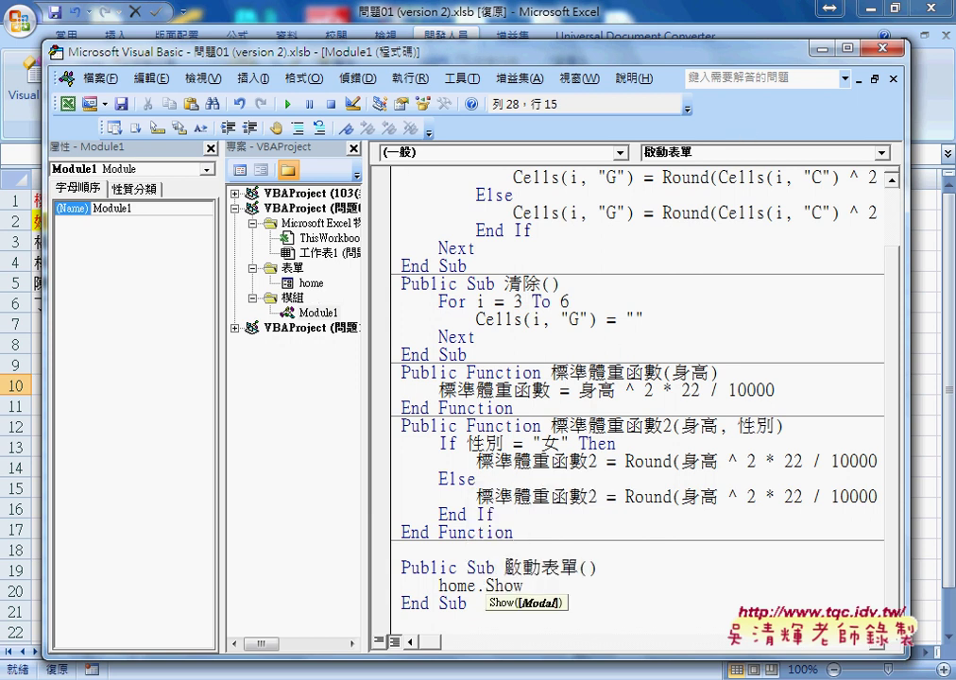
pyautogui.moveTo(506, 567); pyautogui.dragTo(557, 568)
pyautogui.doubleClick(501, 567)
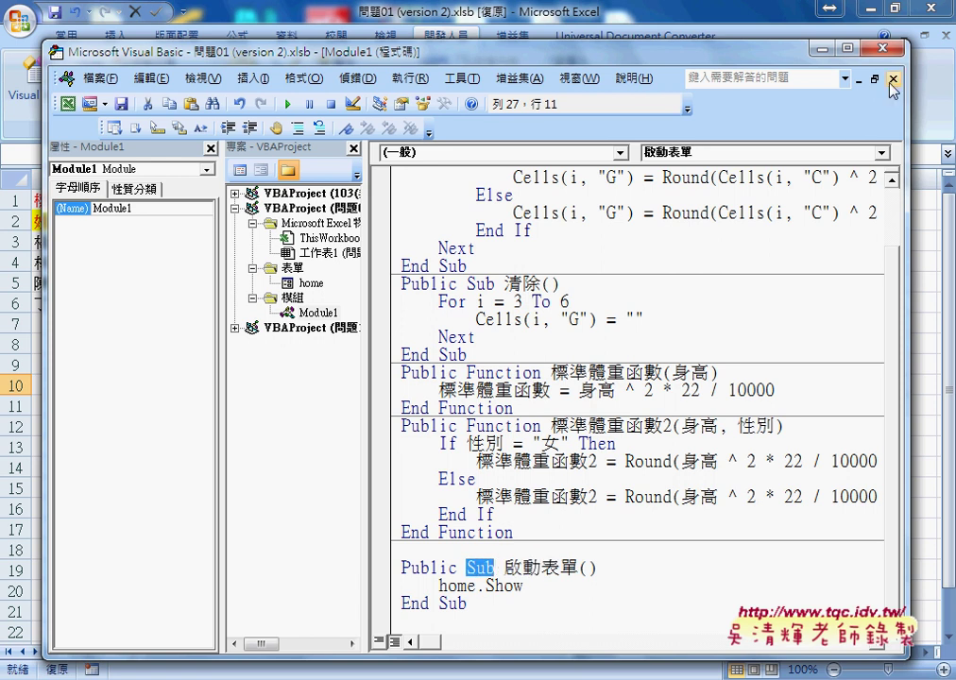
# Back on the sheet, draw a form-control button below the 清除 button
pyautogui.click(894, 47)
pyautogui.click(628, 366)
pyautogui.click(242, 95)
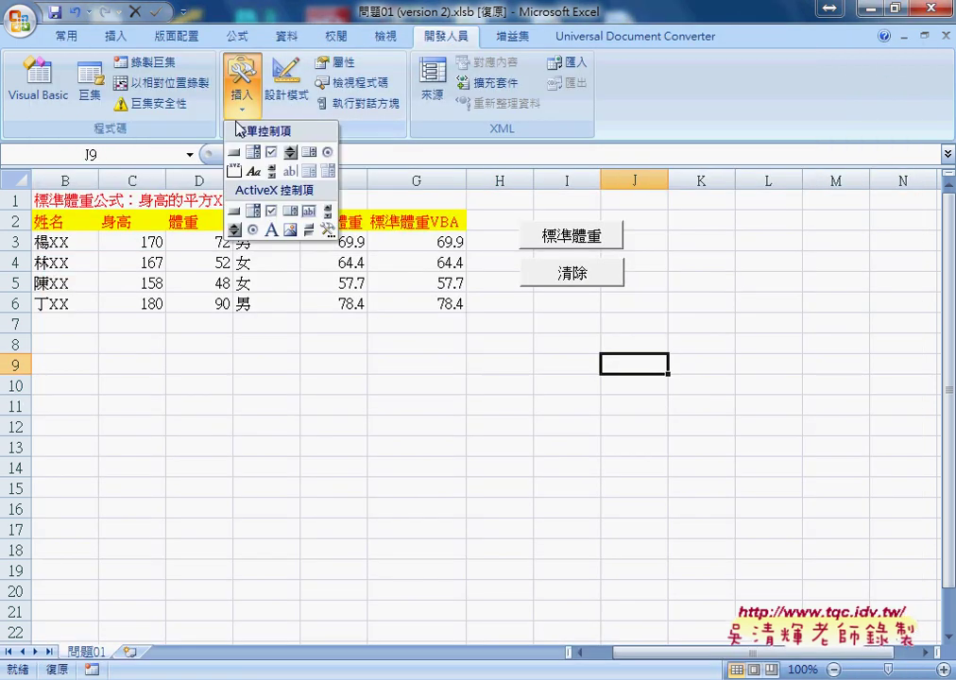
pyautogui.click(234, 149)
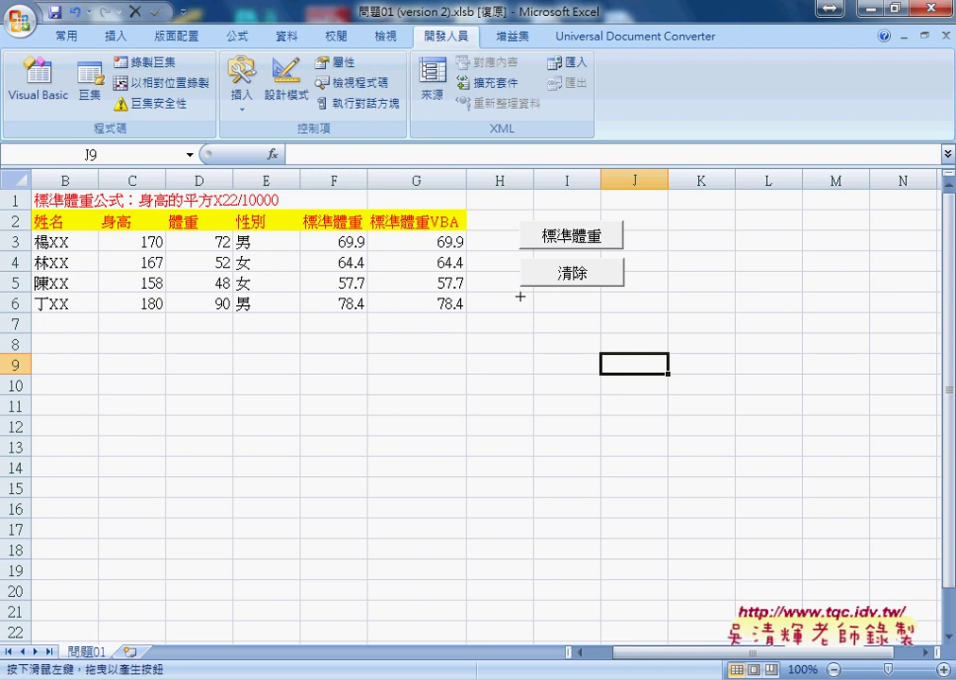
pyautogui.moveTo(518, 296); pyautogui.dragTo(623, 330)
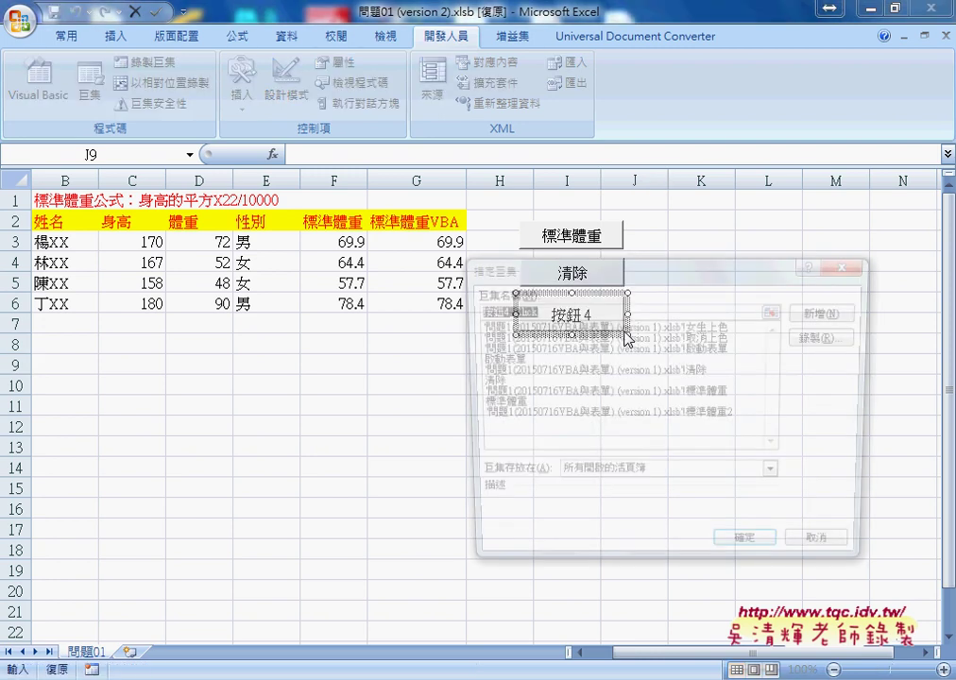
# Assign the 啟動表單 macro to the new button and relabel it 啟動表單
pyautogui.click(493, 359)
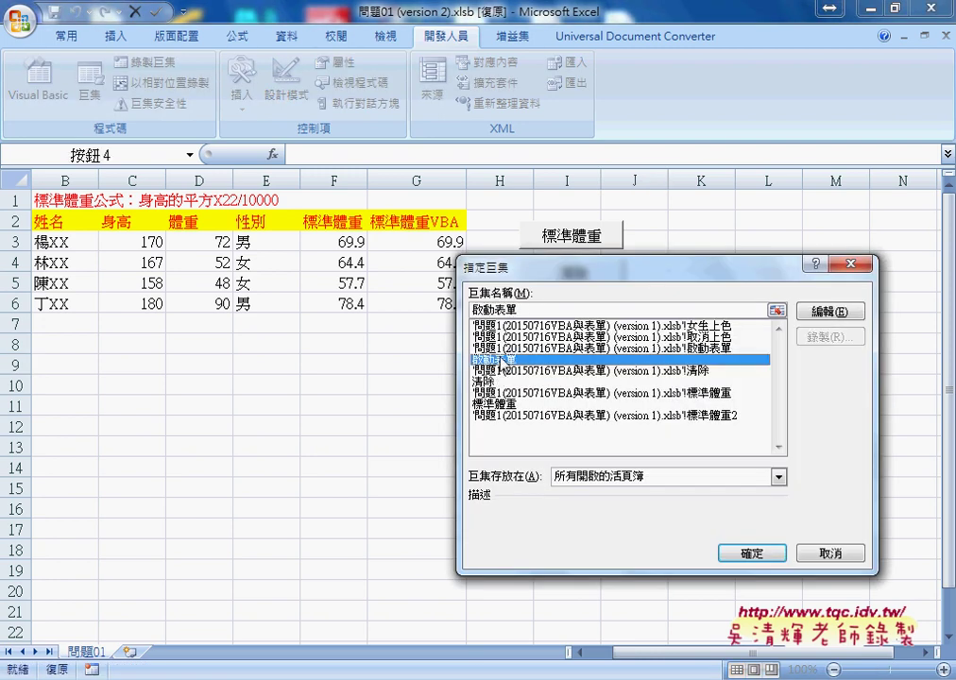
pyautogui.rightClick(487, 311)
pyautogui.click(520, 341)
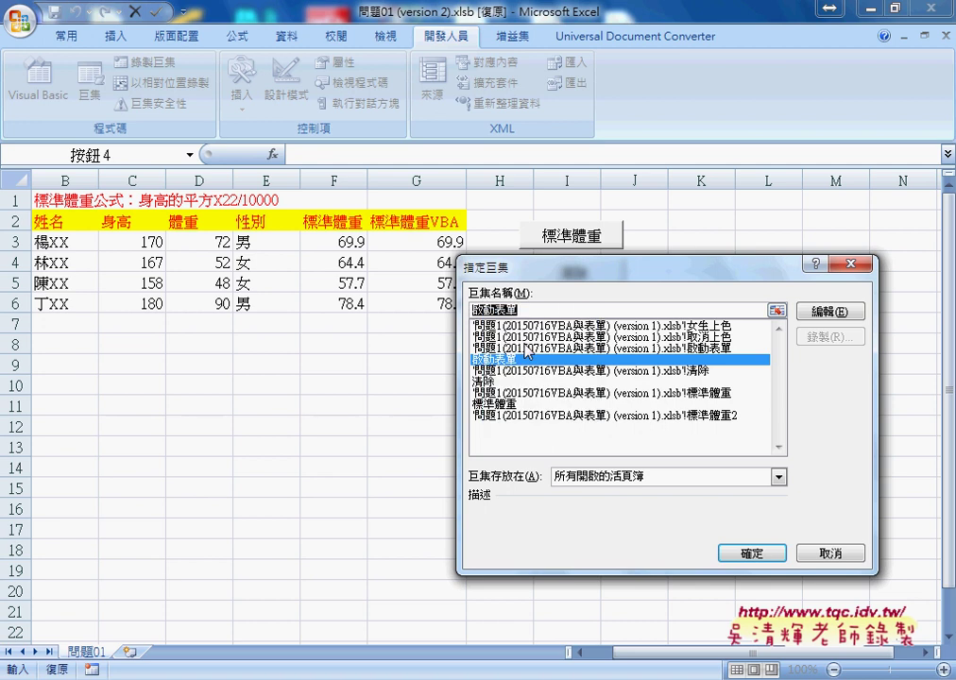
pyautogui.click(751, 553)
pyautogui.moveTo(609, 317); pyautogui.dragTo(623, 315)
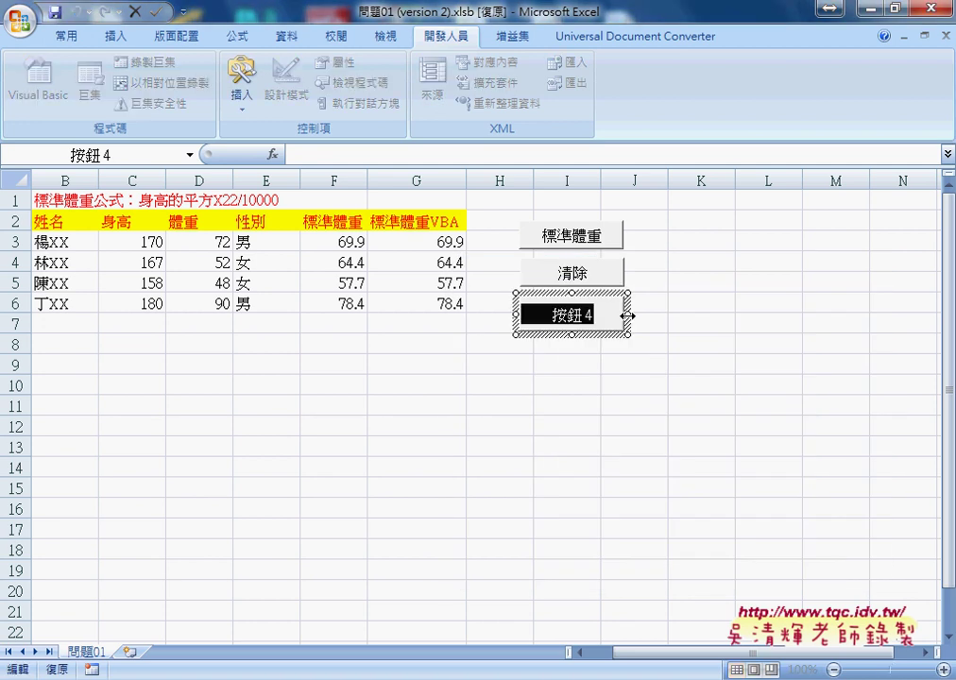
pyautogui.write('啟動表單')
pyautogui.click(762, 392)
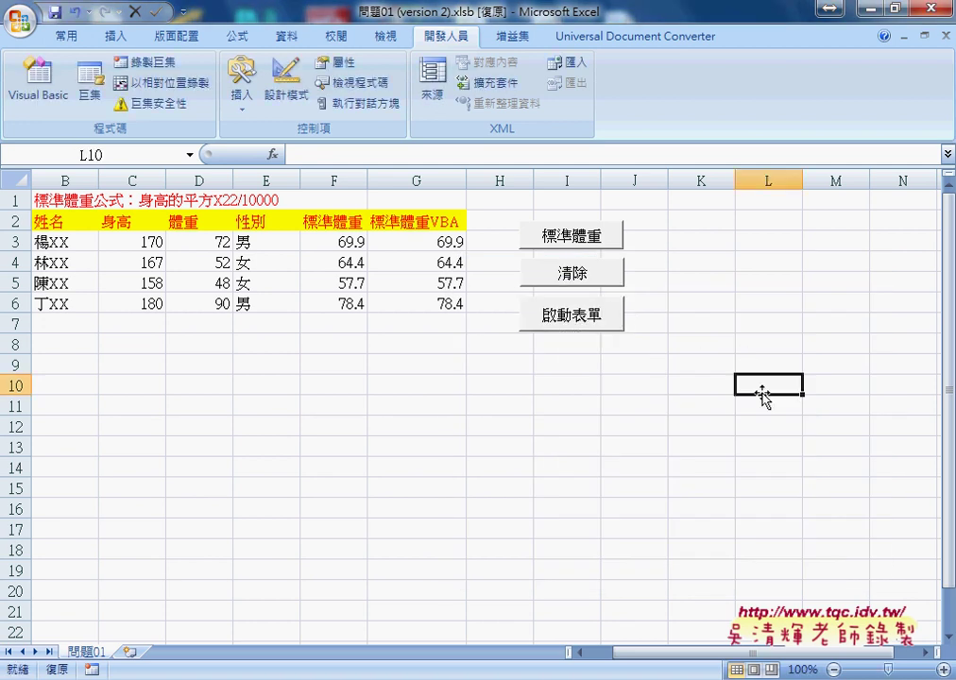
pyautogui.click(565, 326)
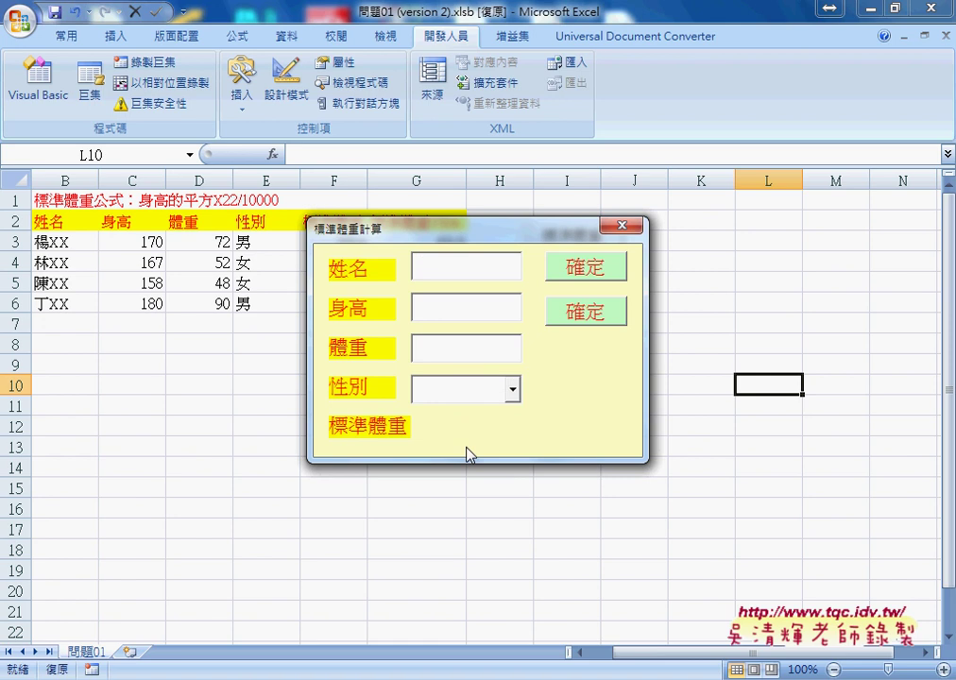
pyautogui.click(626, 230)
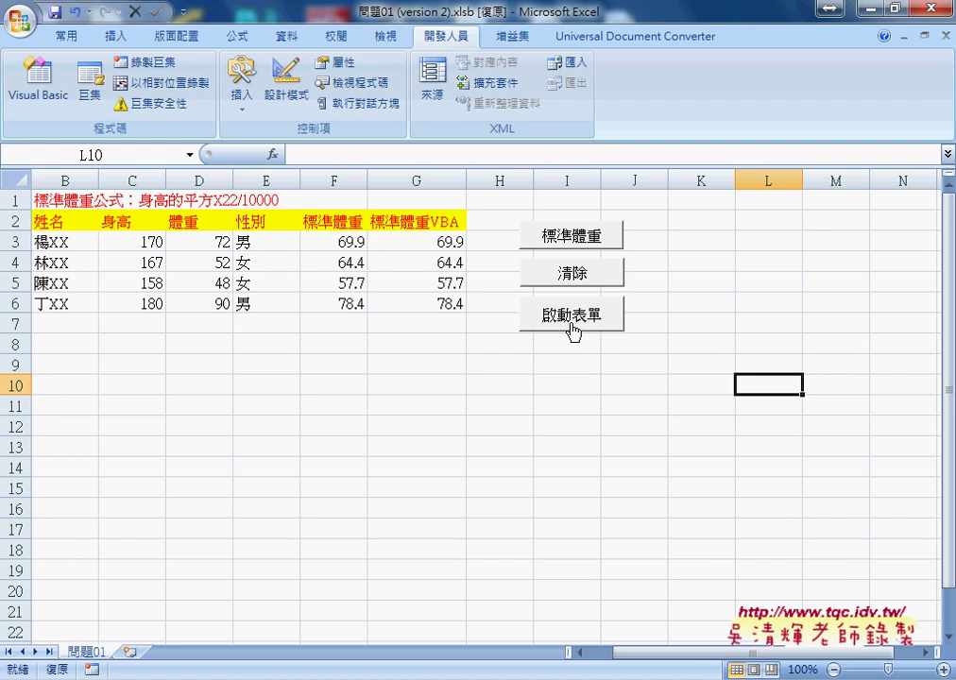
# Open the 標準體重計算 form using the new 啟動表單 button
pyautogui.click(730, 351)
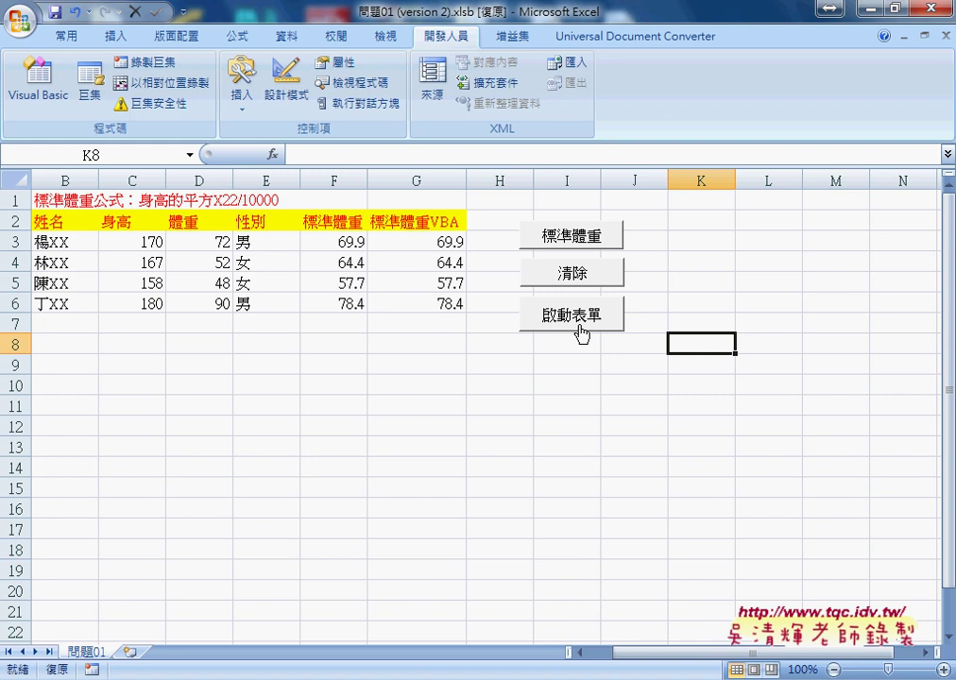
pyautogui.click(580, 333)
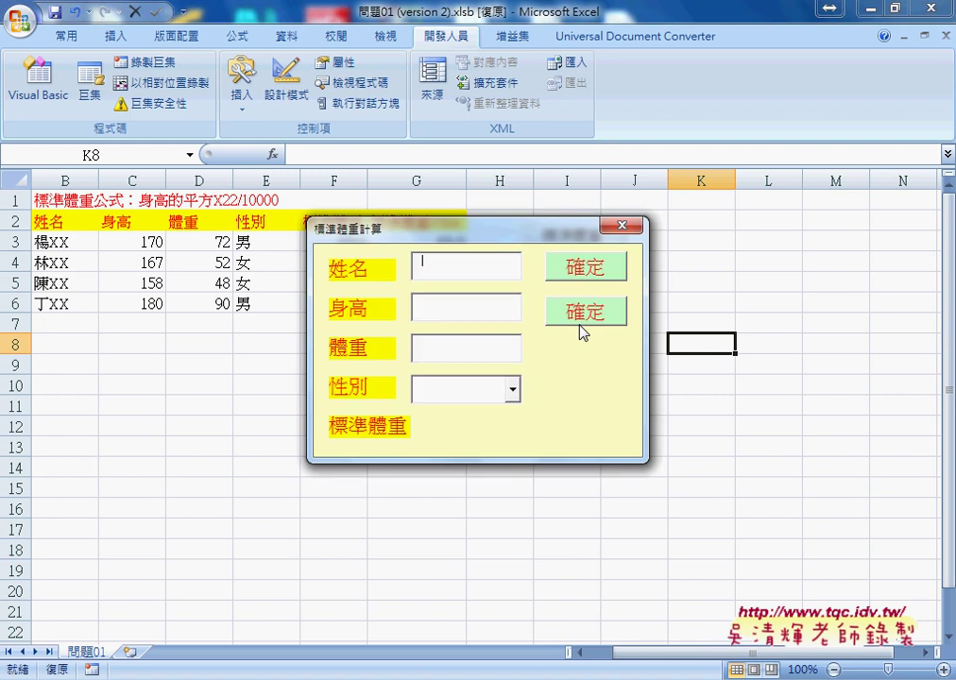
# Close the weight form, reopen and close it again, then reopen the Visual Basic editor
pyautogui.click(620, 225)
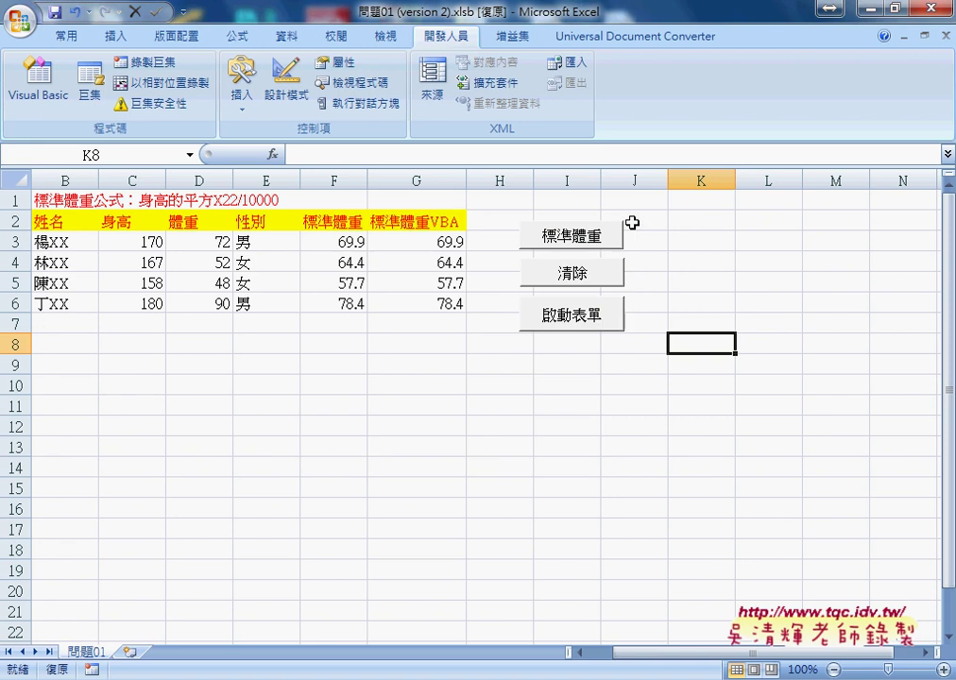
pyautogui.click(585, 330)
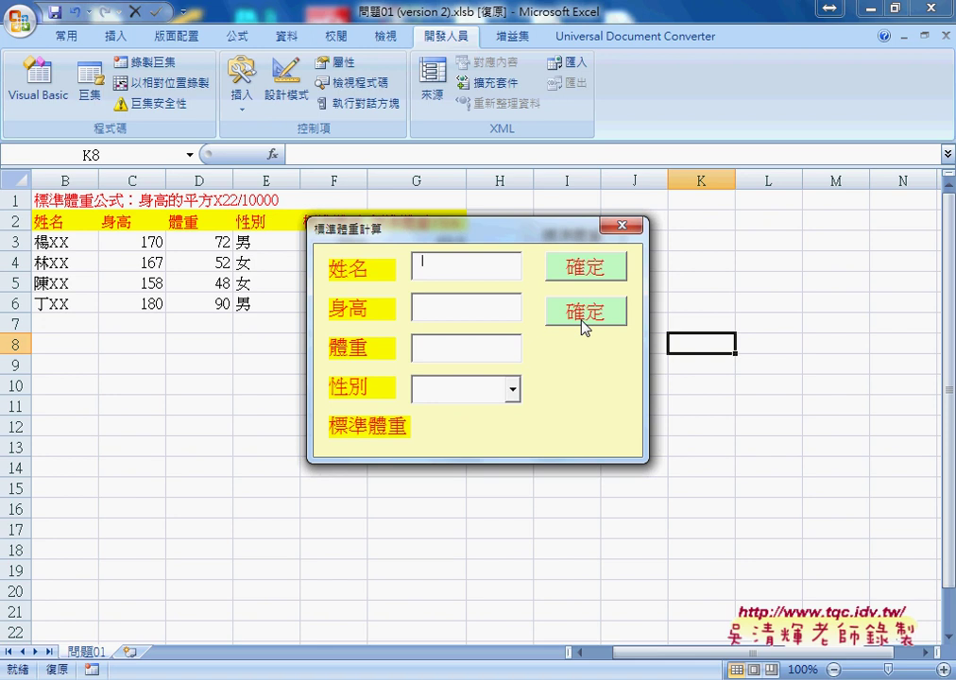
pyautogui.click(622, 226)
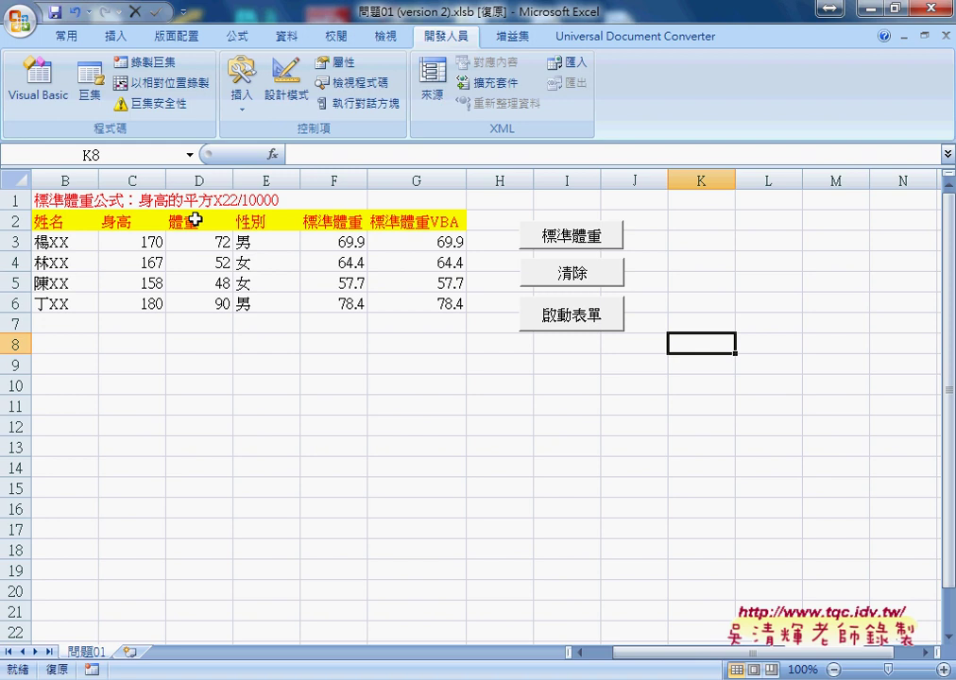
pyautogui.click(34, 89)
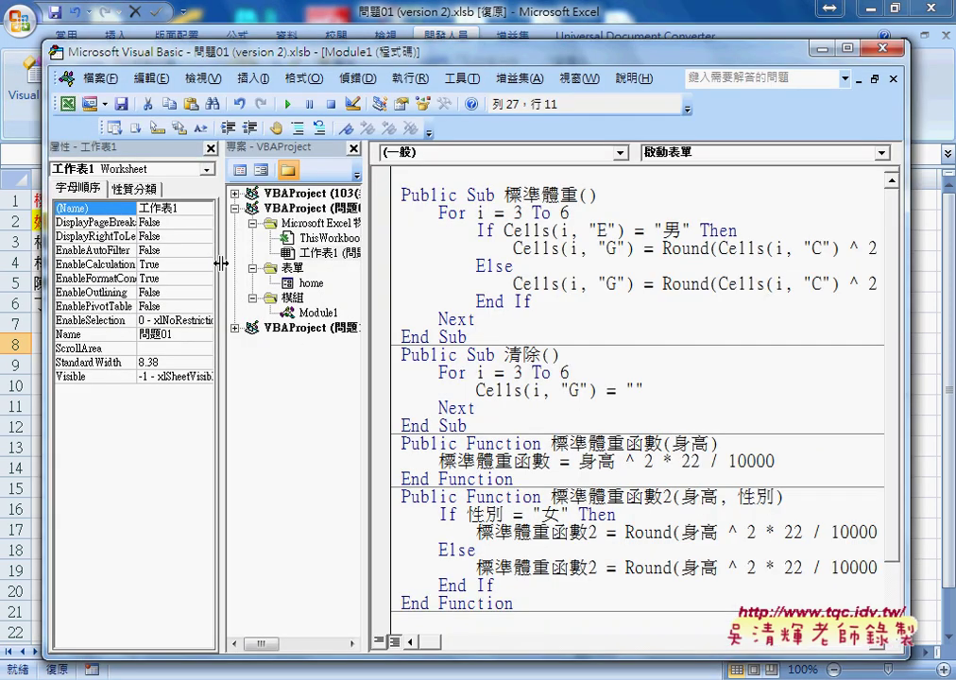
# Resize the panes and open the ThisWorkbook code of the 問題01 project
pyautogui.moveTo(220, 264); pyautogui.dragTo(175, 267)
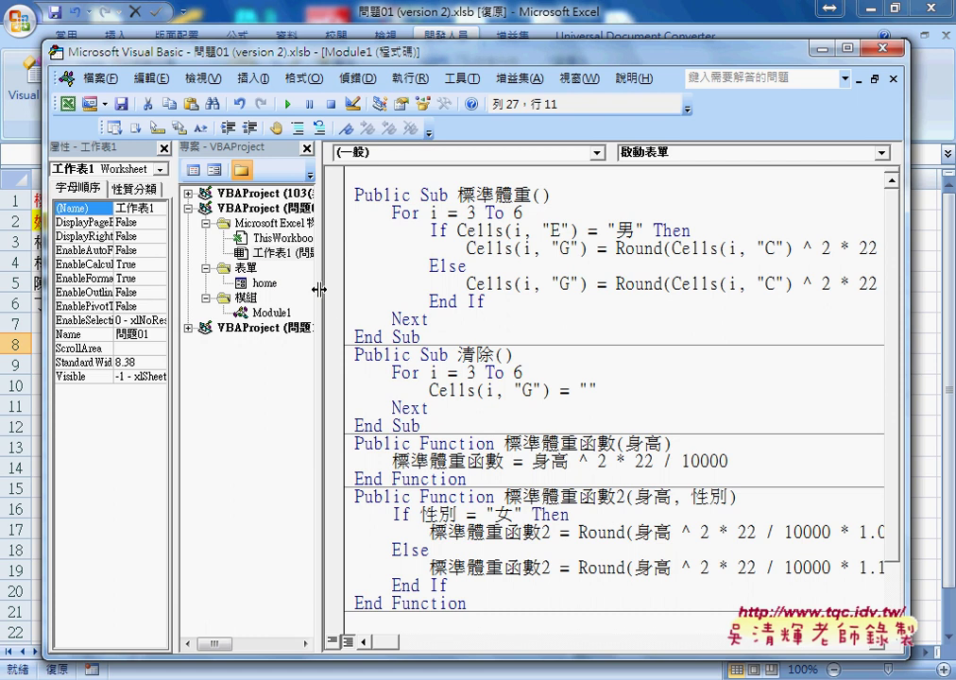
pyautogui.moveTo(319, 289); pyautogui.dragTo(408, 282)
pyautogui.click(296, 209)
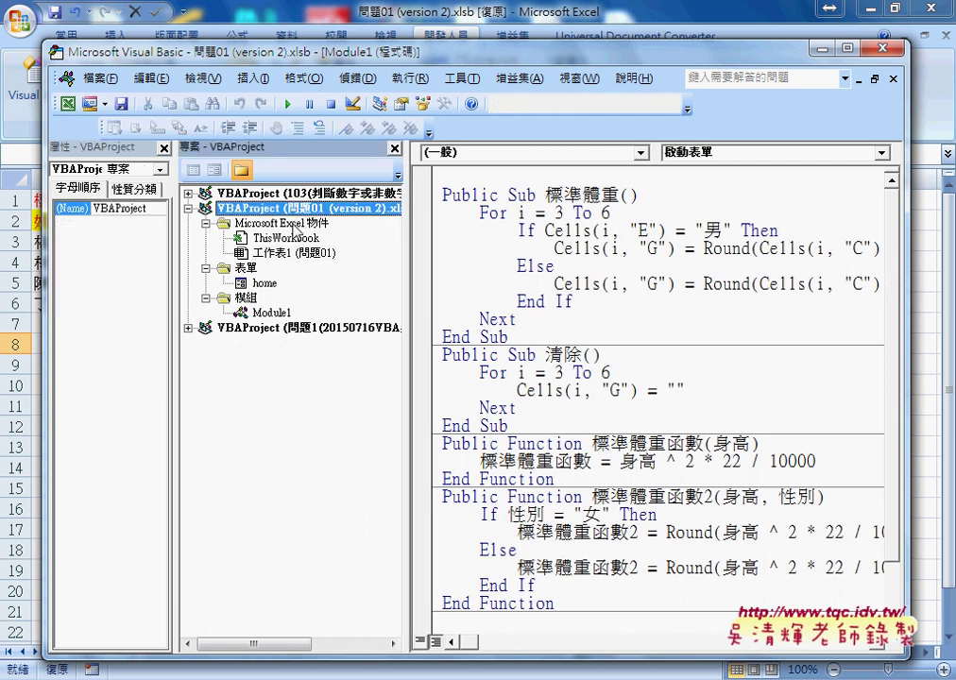
pyautogui.click(293, 224)
pyautogui.click(295, 239)
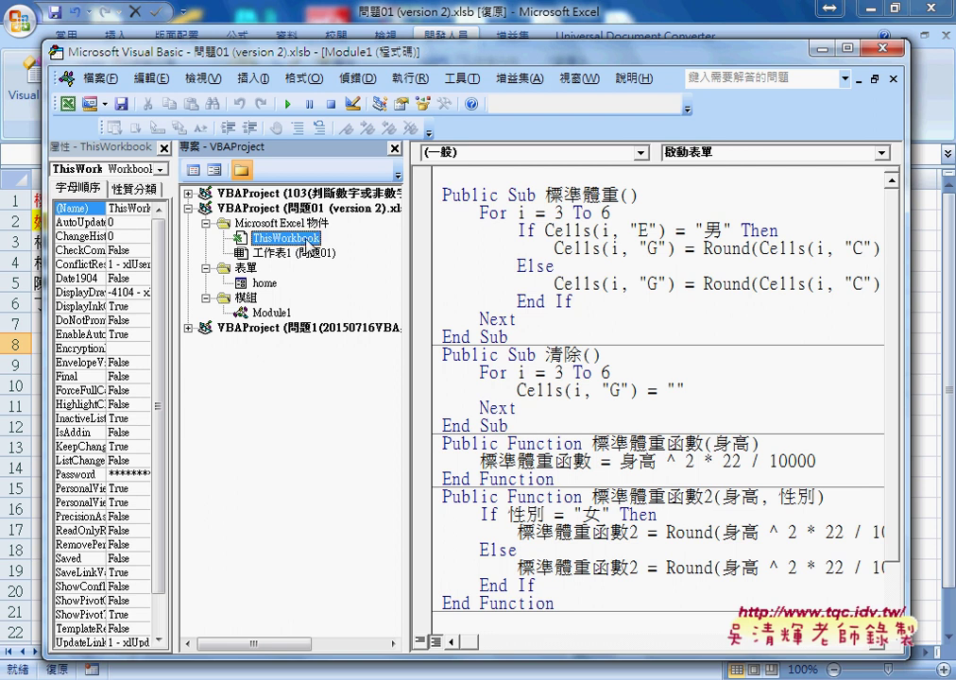
pyautogui.doubleClick(297, 242)
# Create a Workbook_Open event procedure by choosing the Workbook object and Open event
pyautogui.click(472, 152)
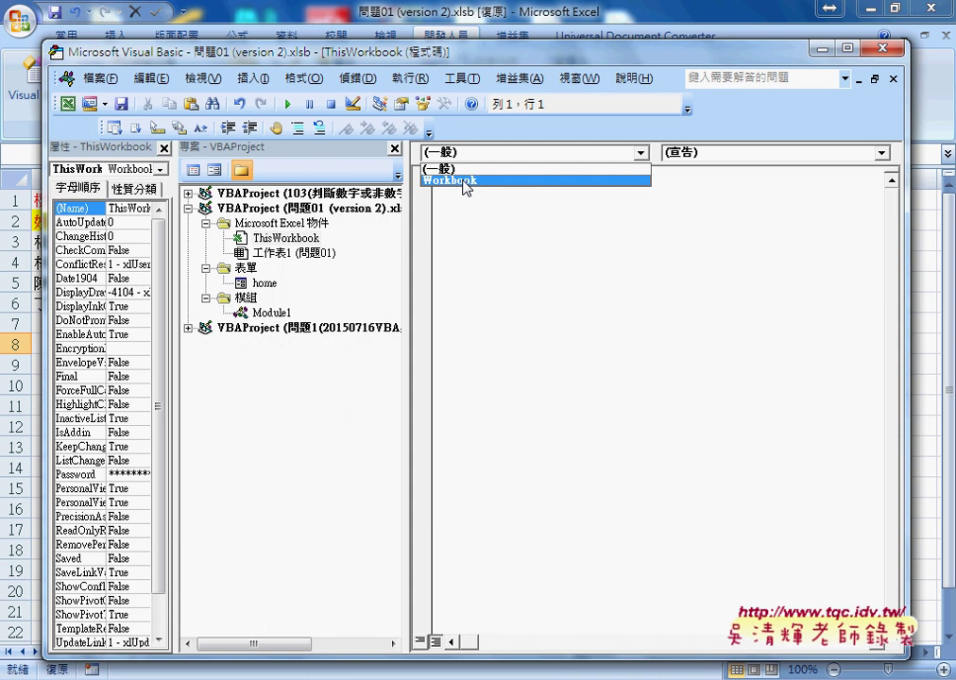
pyautogui.click(464, 180)
pyautogui.click(720, 154)
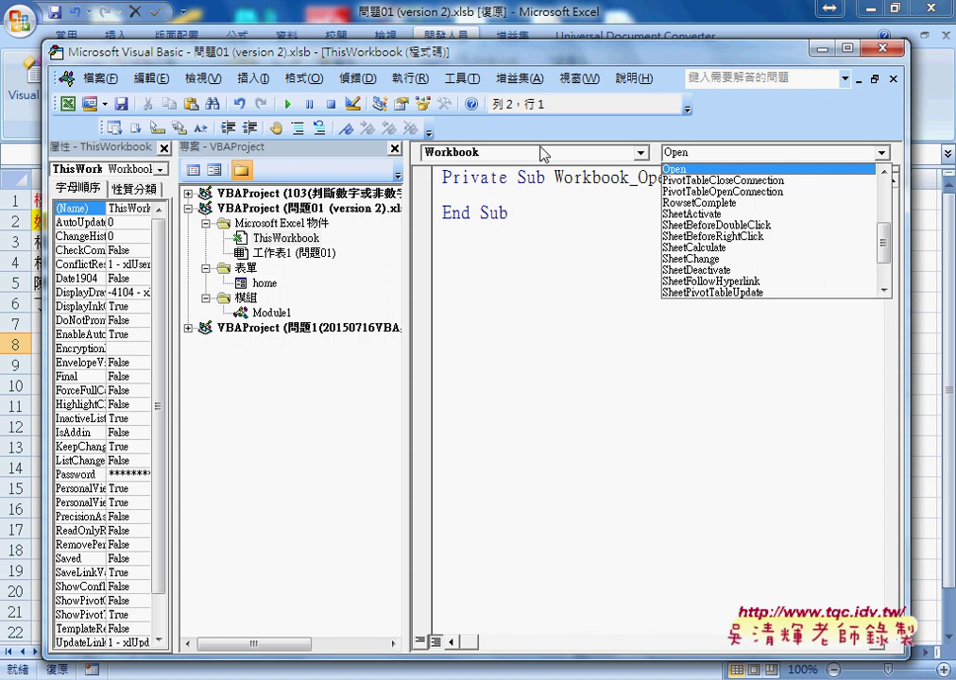
pyautogui.click(703, 158)
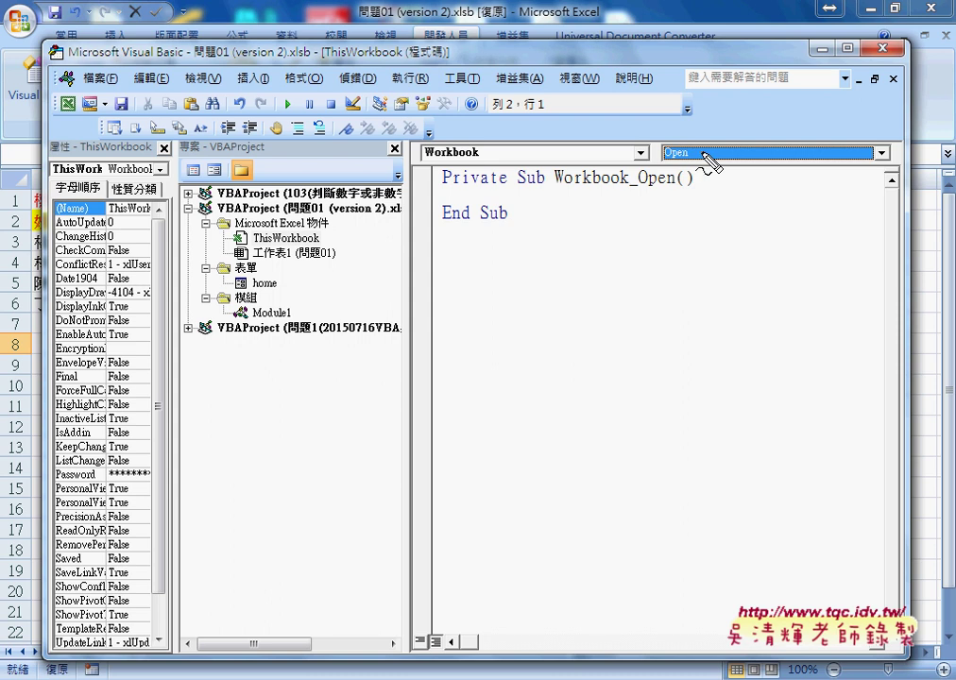
# Point out the new handler, then type home.Show on its indented line
pyautogui.moveTo(340, 226); pyautogui.dragTo(350, 250)
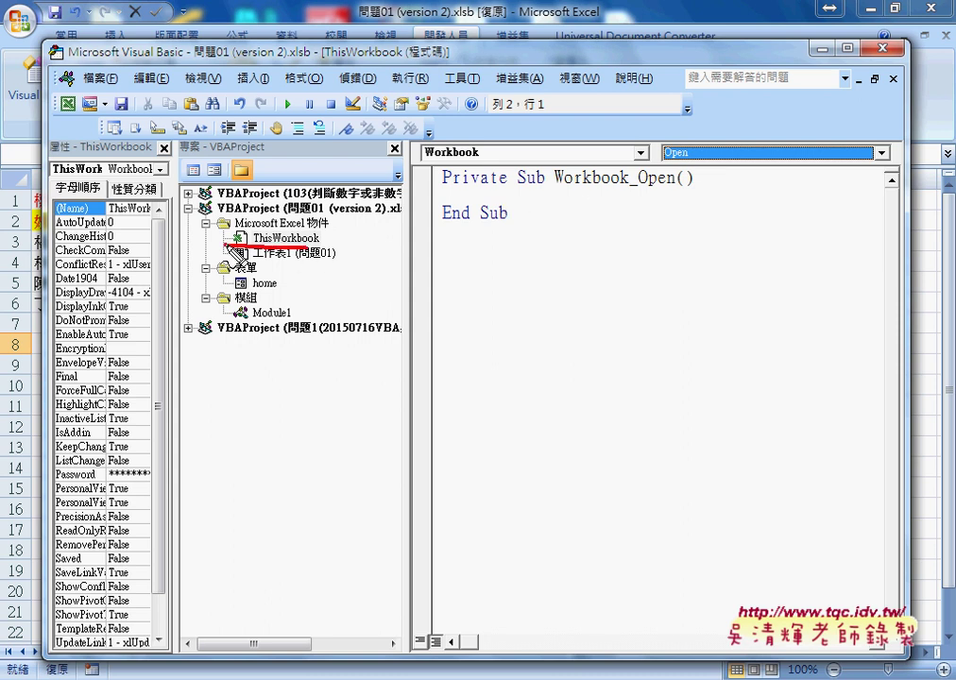
pyautogui.moveTo(422, 146); pyautogui.dragTo(444, 131)
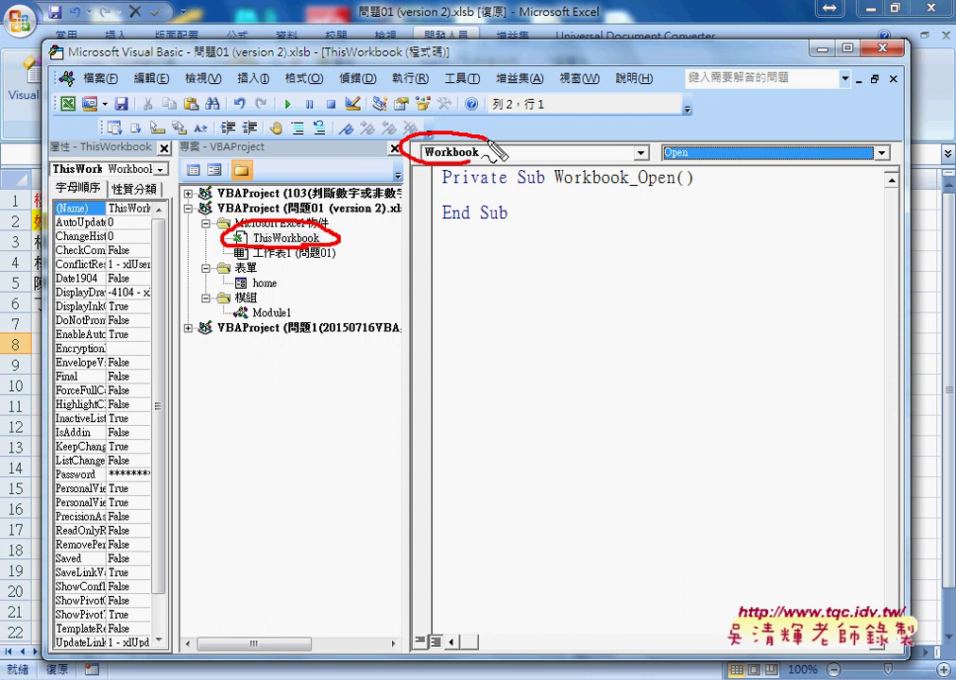
pyautogui.moveTo(703, 160); pyautogui.dragTo(699, 137)
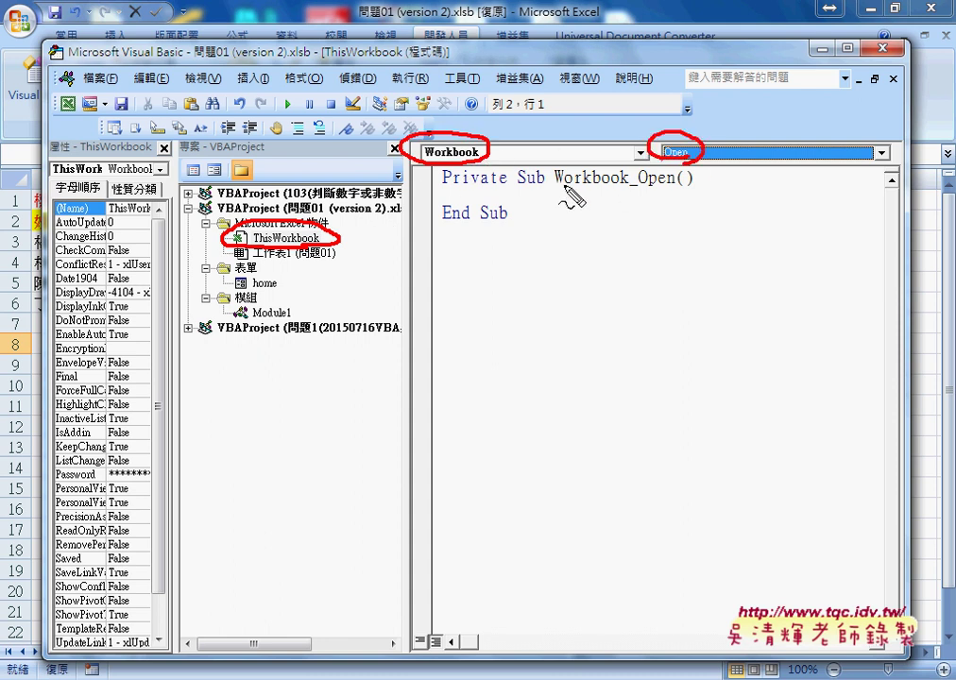
pyautogui.moveTo(517, 187); pyautogui.dragTo(544, 185)
pyautogui.moveTo(442, 222); pyautogui.dragTo(508, 217)
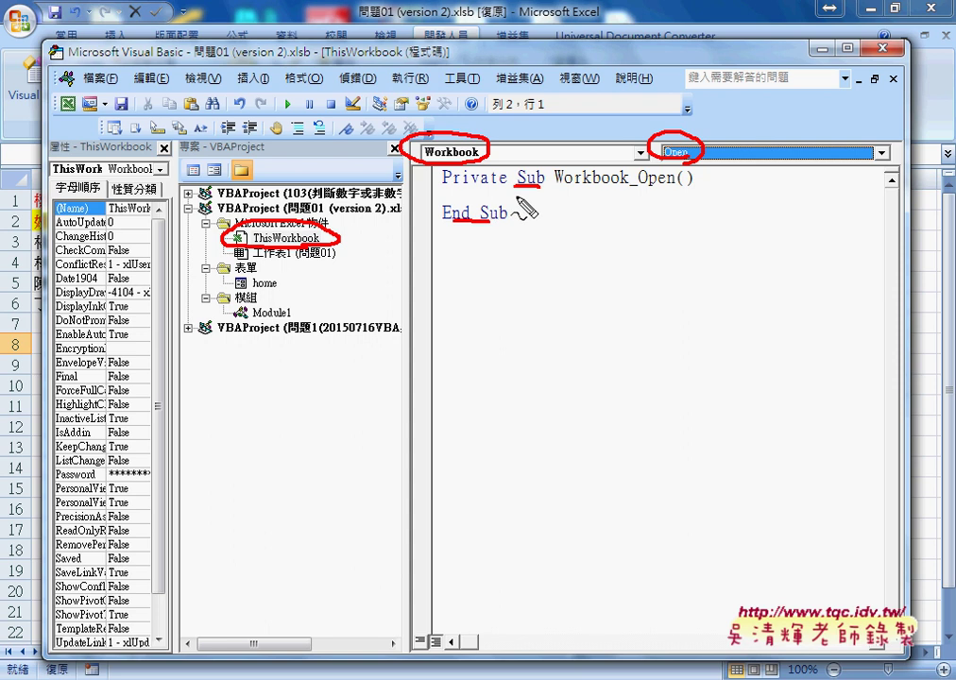
pyautogui.press('Escape')
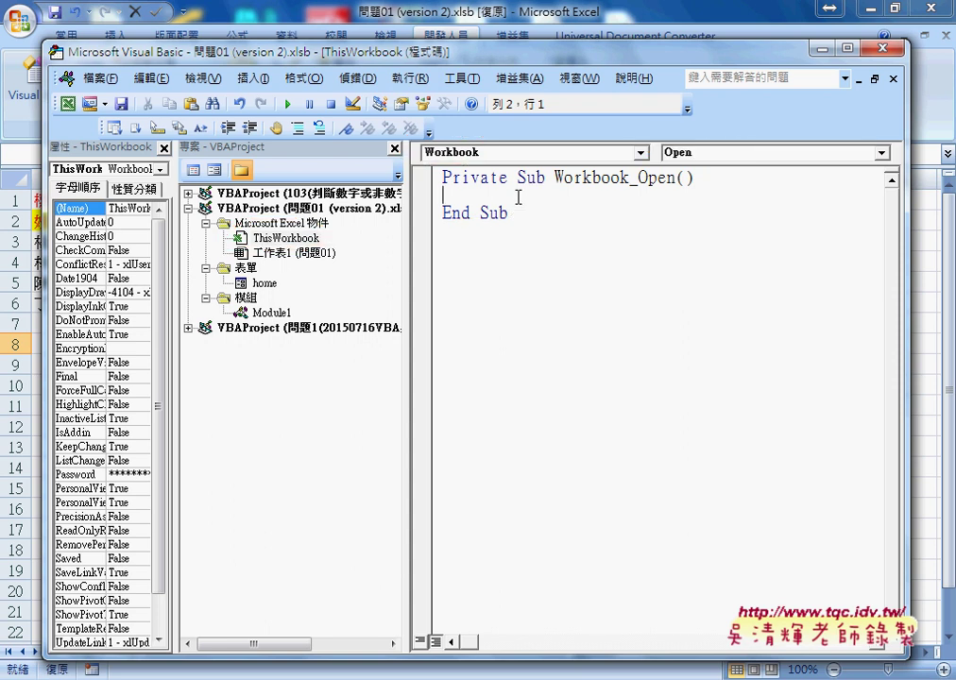
pyautogui.press('Tab')
pyautogui.write('ho')
pyautogui.write('me.')
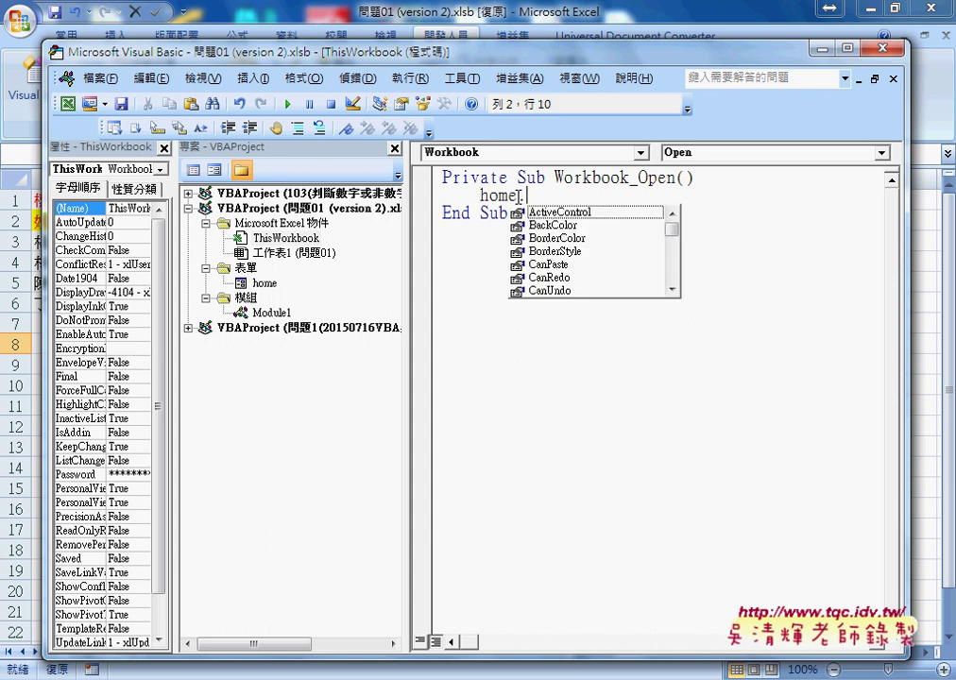
pyautogui.write('s')
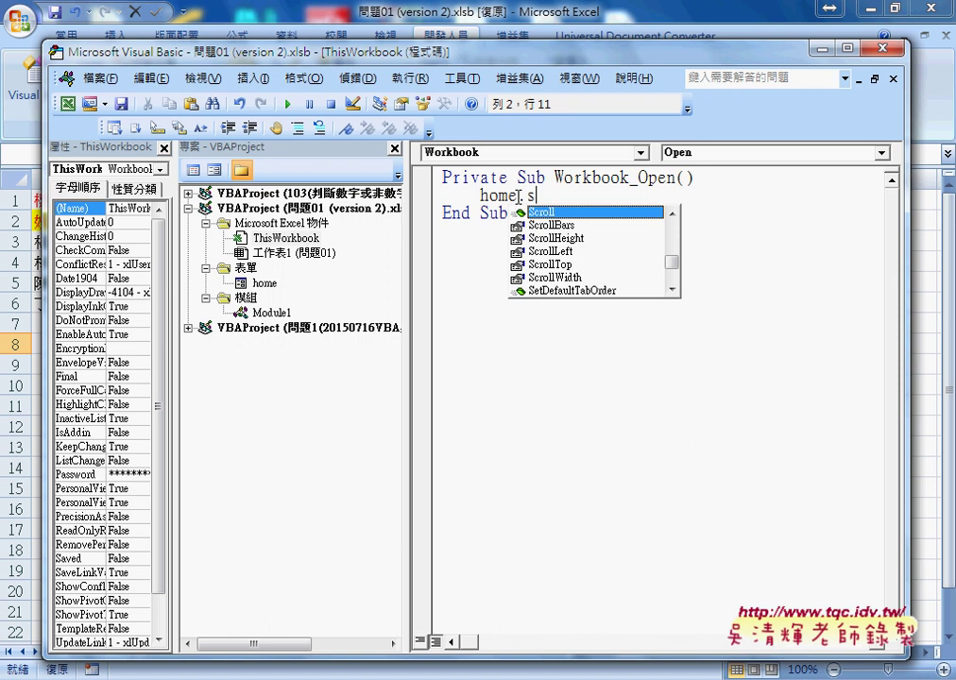
pyautogui.write('how')
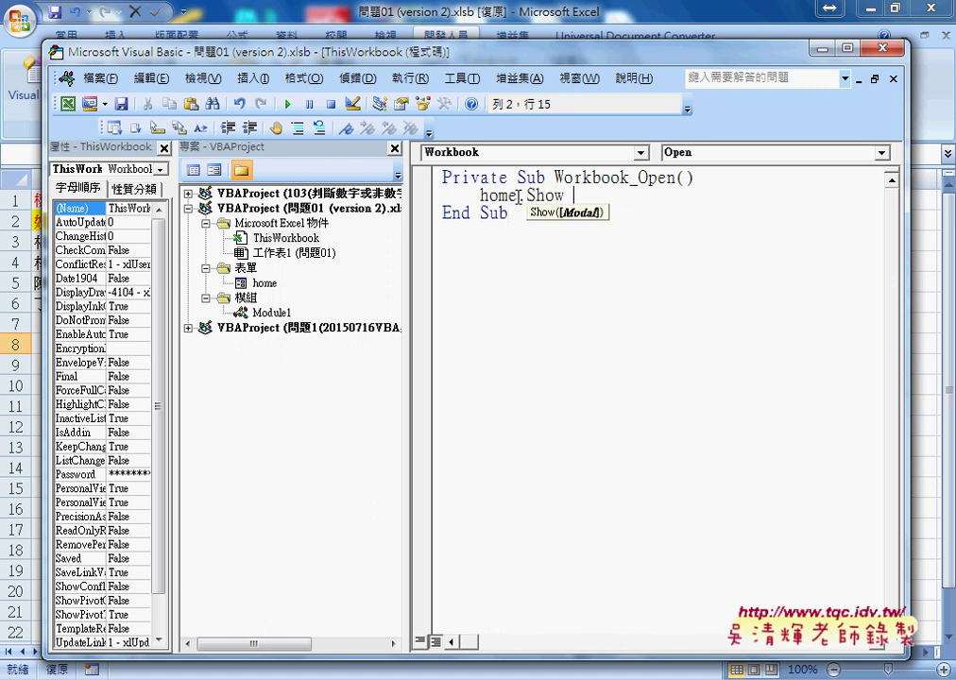
pyautogui.click(567, 256)
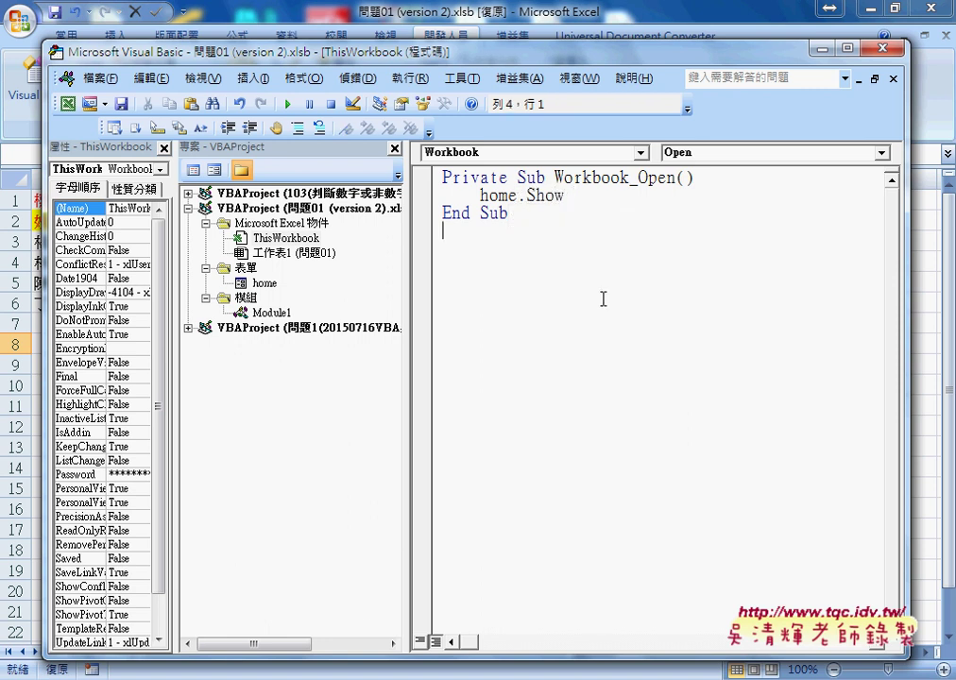
# Save as macro-enabled 問題01.xlsm, then confirm the 啟動表單 button opens the weight form
pyautogui.click(884, 49)
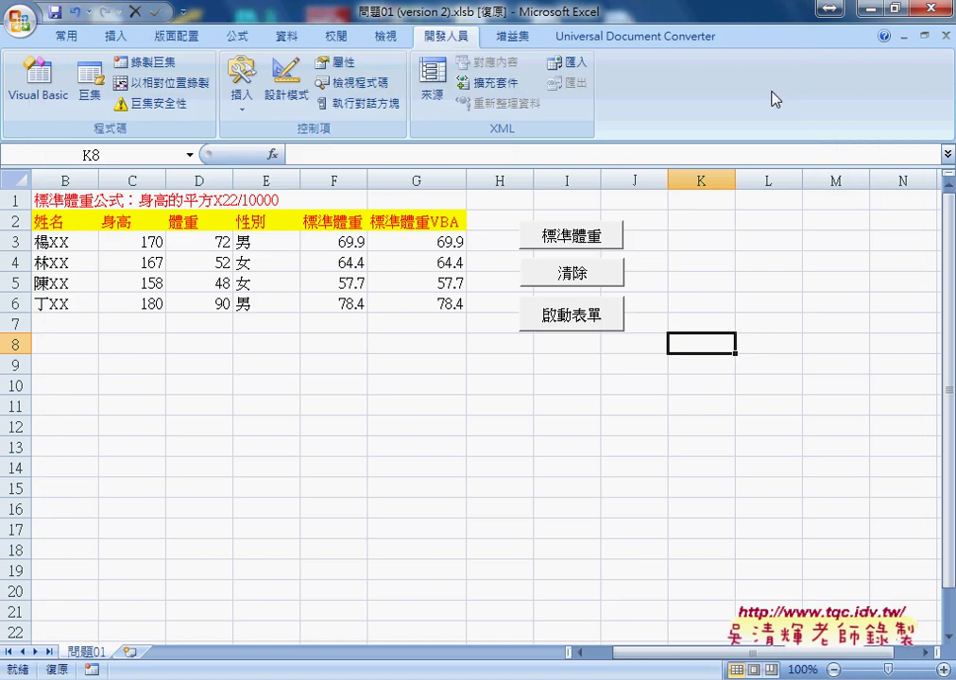
pyautogui.click(55, 13)
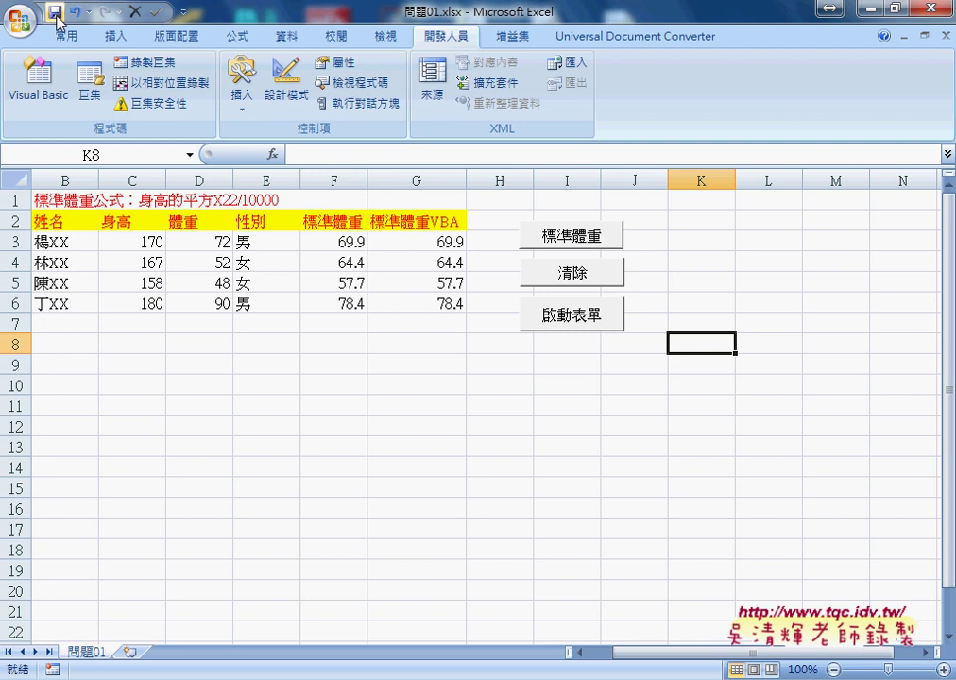
pyautogui.click(21, 20)
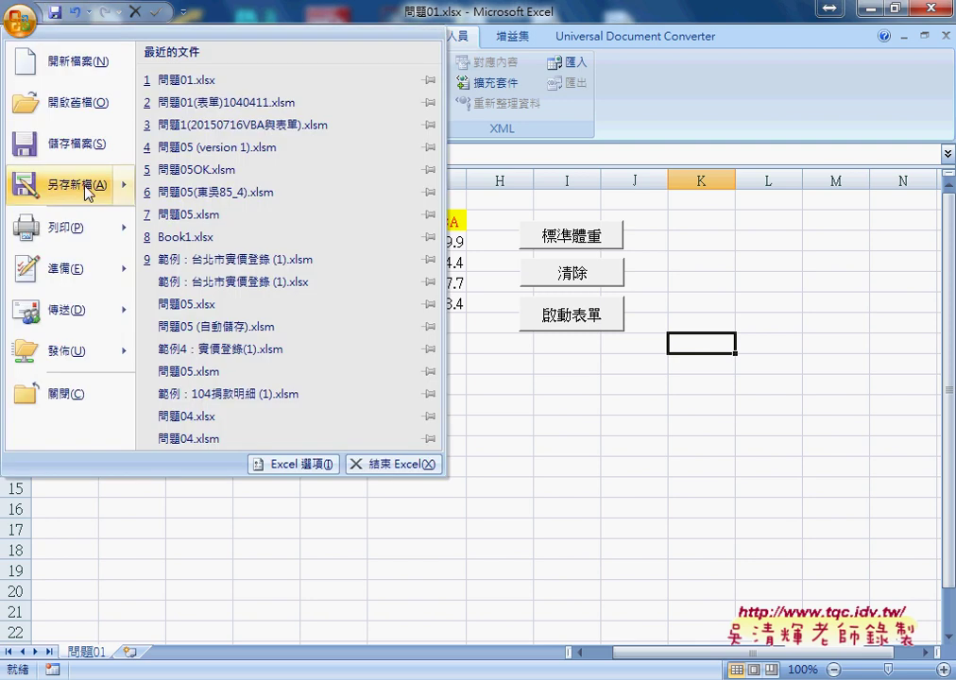
pyautogui.moveTo(90, 185)
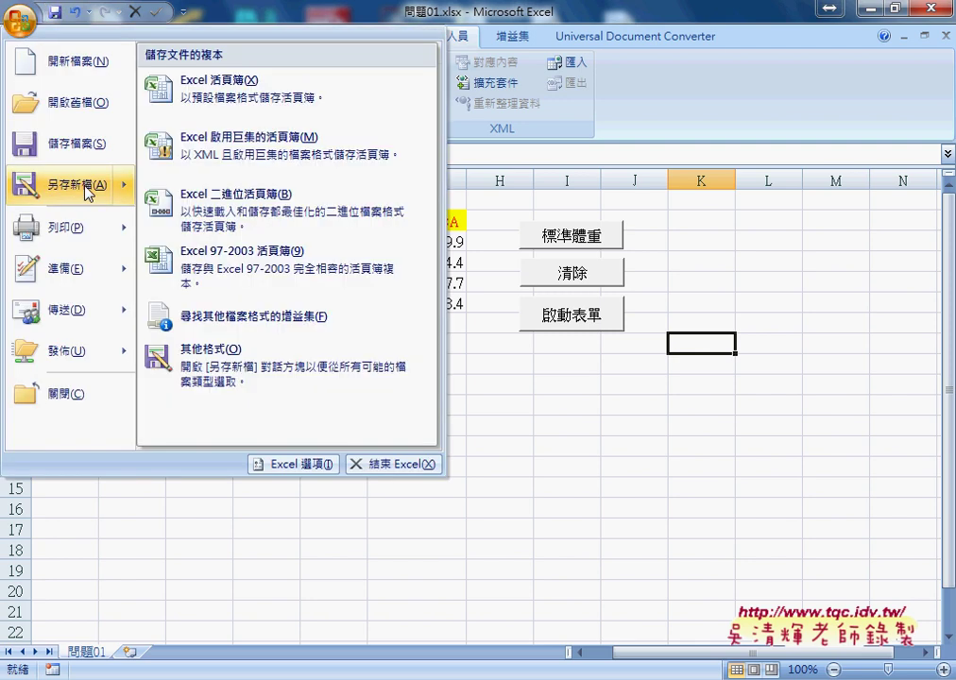
pyautogui.click(253, 159)
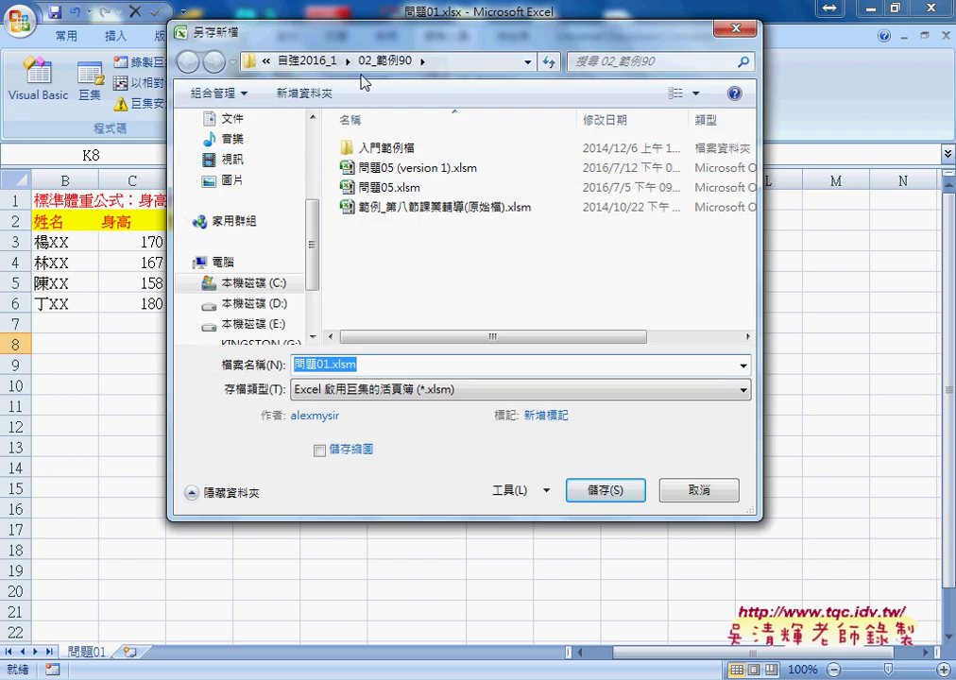
pyautogui.click(609, 491)
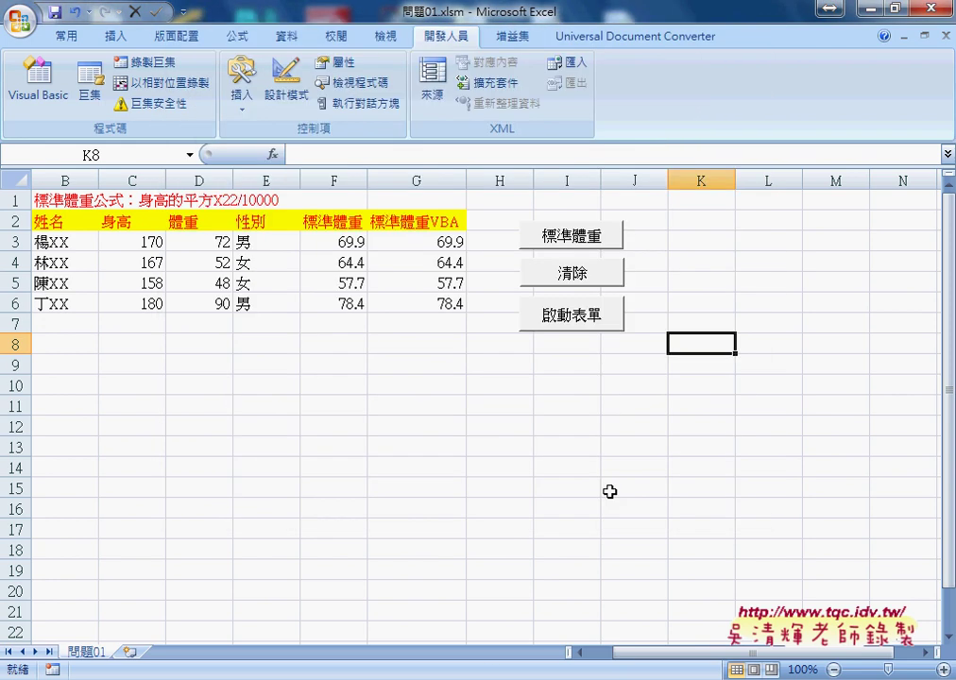
pyautogui.click(574, 319)
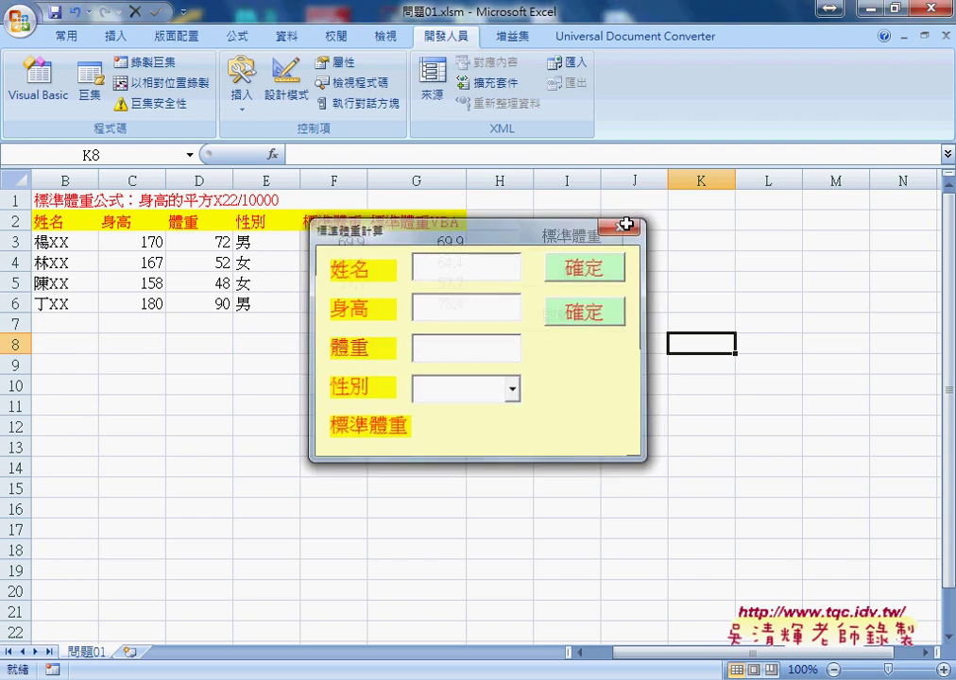
pyautogui.click(625, 225)
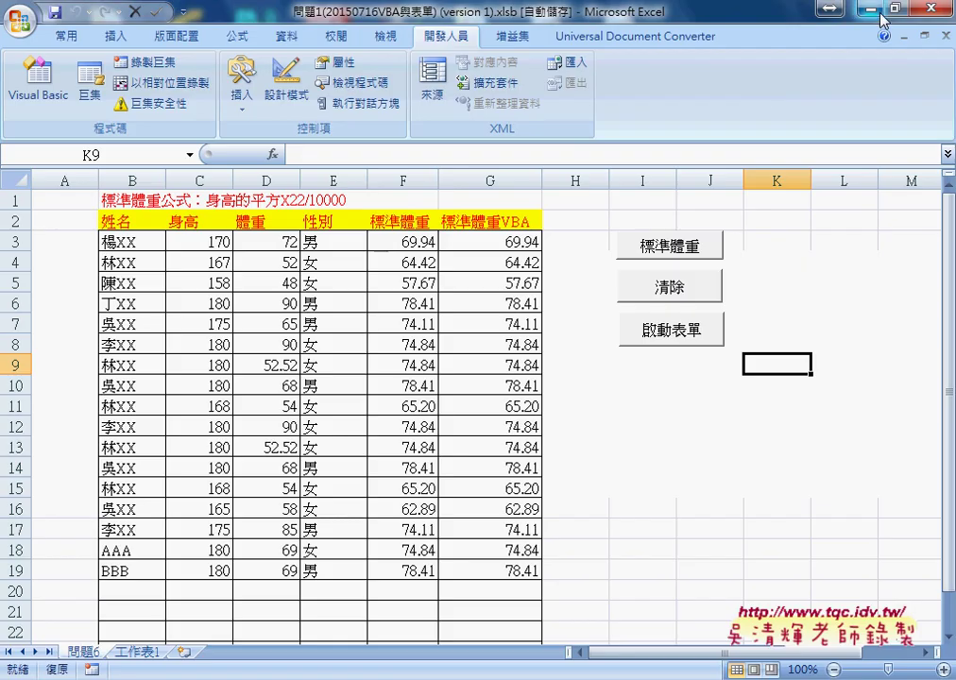
# Minimize Excel, switch the 02_範例90 folder to Large Icons, and open 問題01.xlsm
pyautogui.click(879, 11)
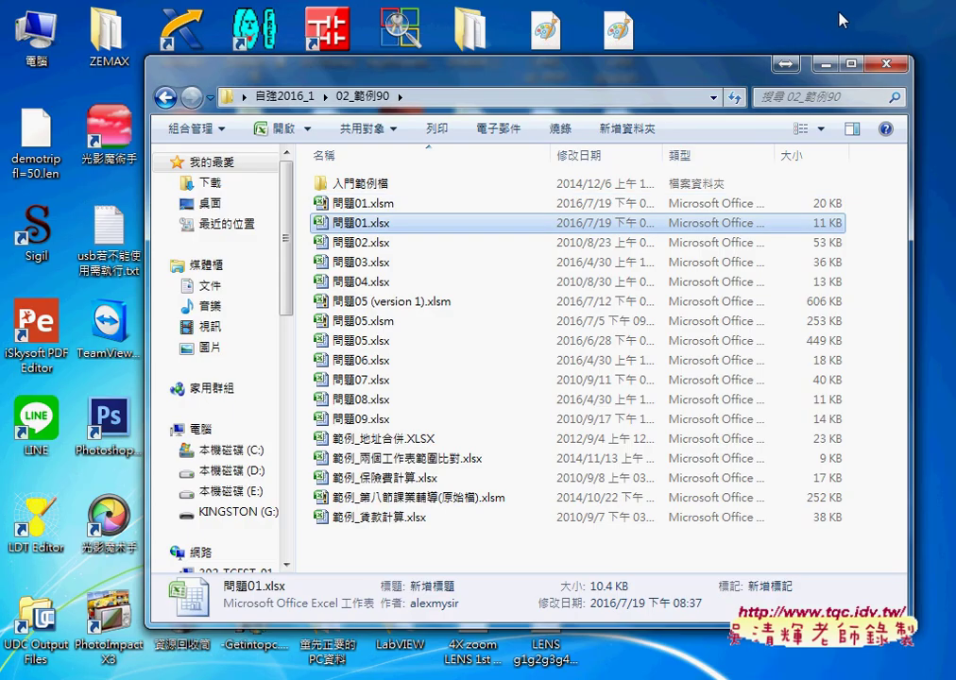
pyautogui.click(352, 205)
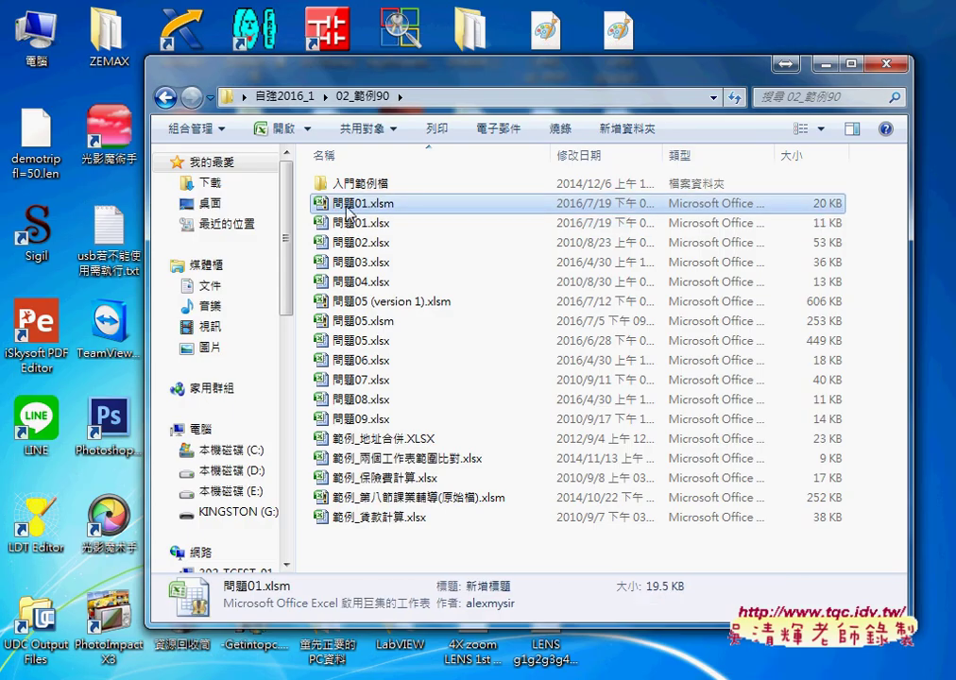
pyautogui.click(819, 130)
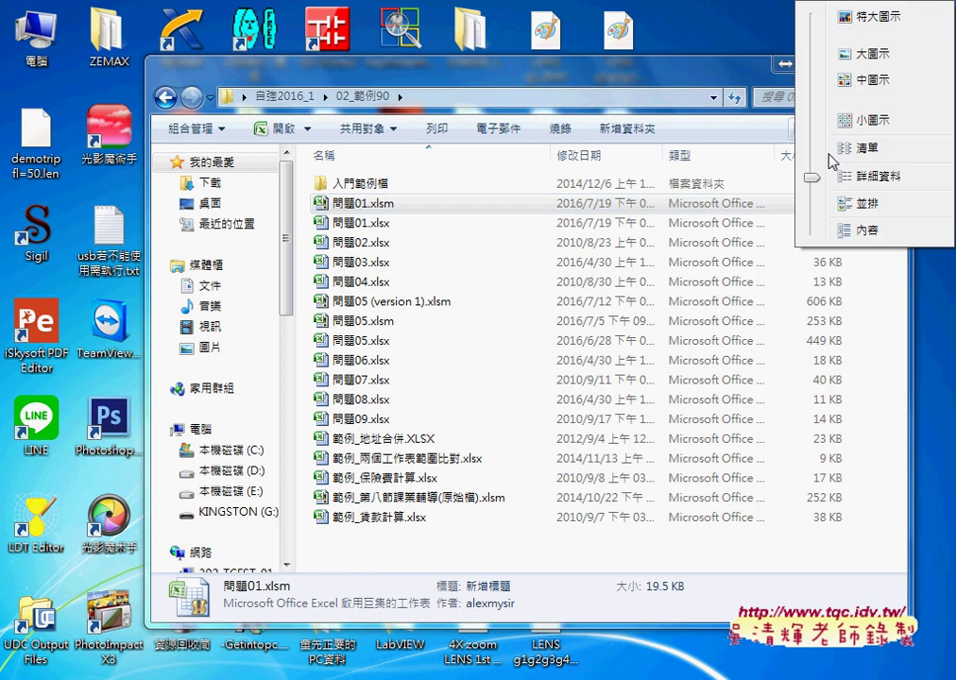
pyautogui.click(820, 55)
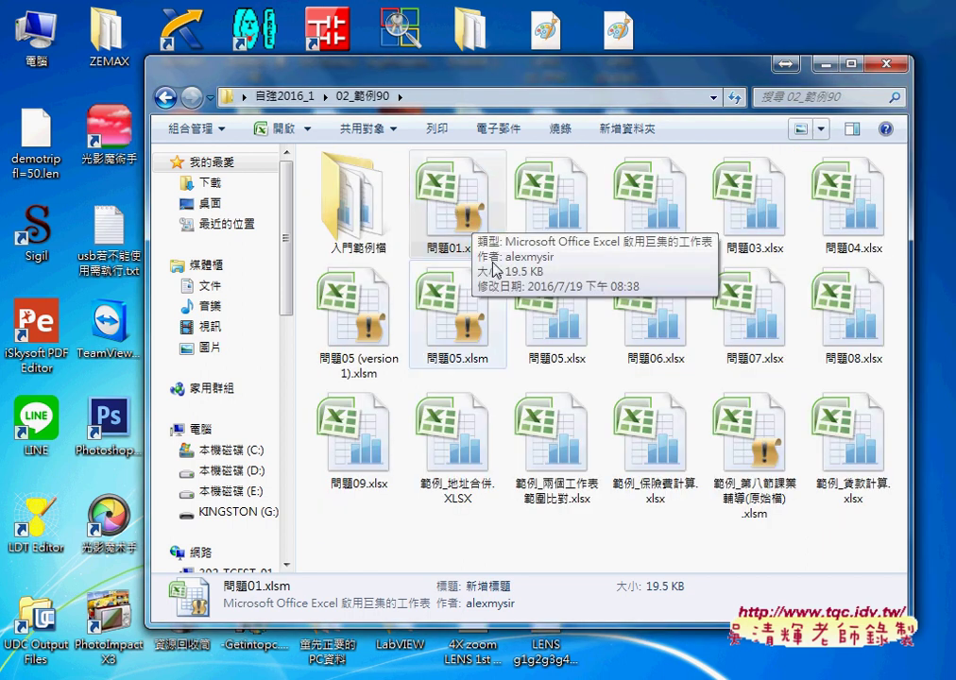
pyautogui.doubleClick(487, 243)
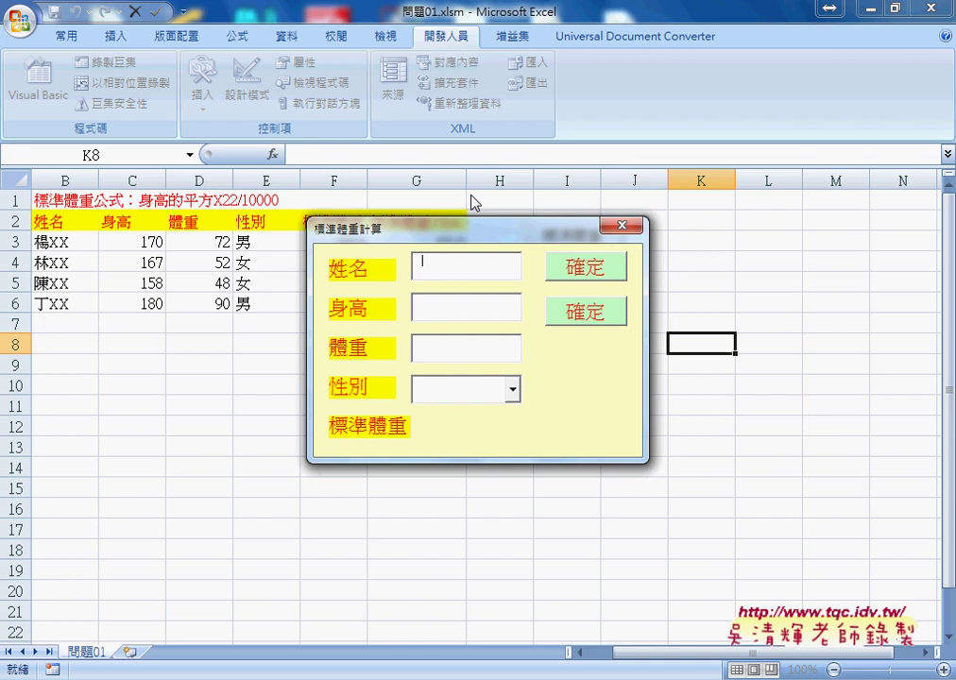
# Close the auto-opened weight form, reopen and close it via the 啟動表單 button, then view Module1 in Visual Basic
pyautogui.click(622, 226)
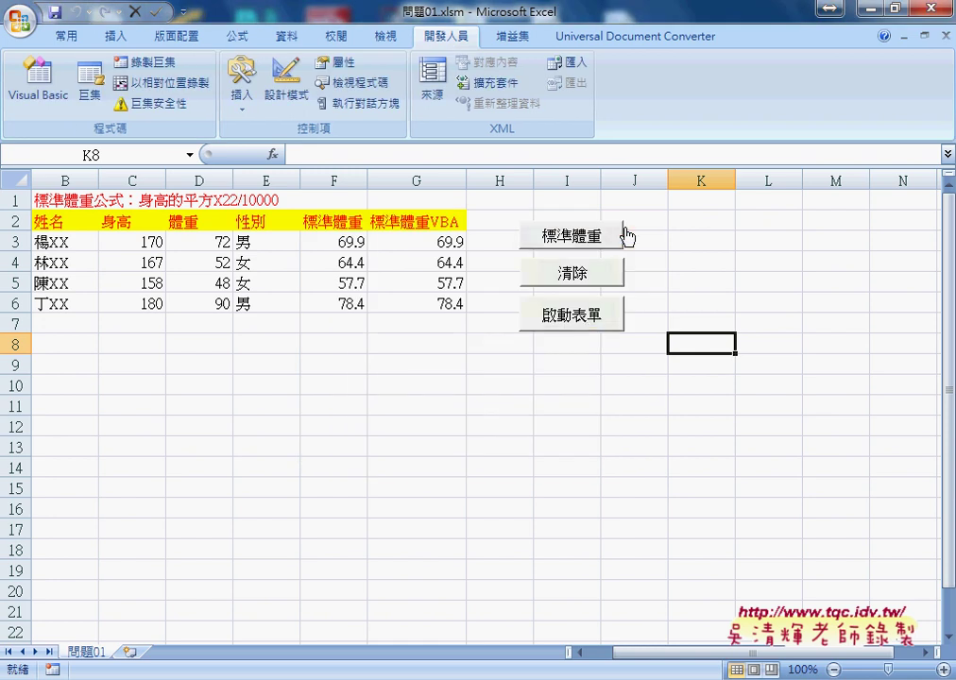
pyautogui.click(598, 314)
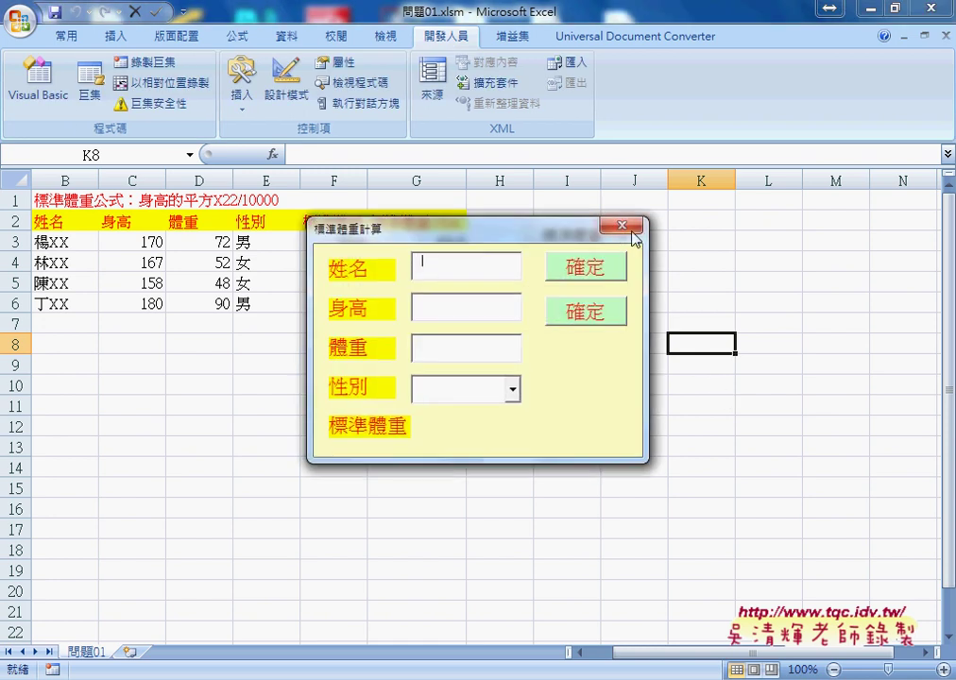
pyautogui.click(629, 229)
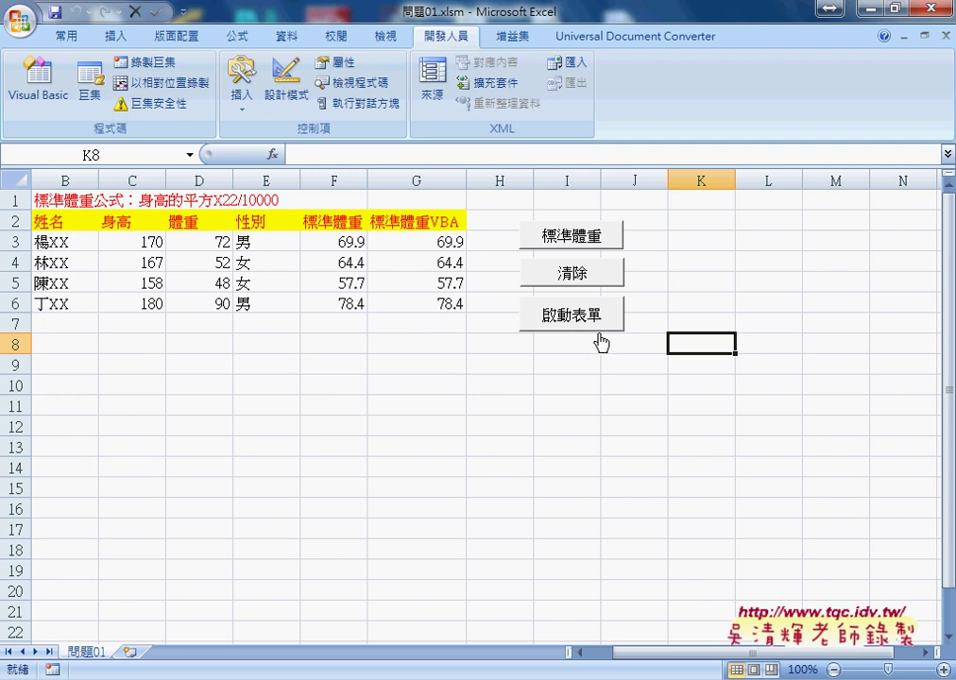
pyautogui.click(36, 90)
pyautogui.scroll(-2, 571, 435)
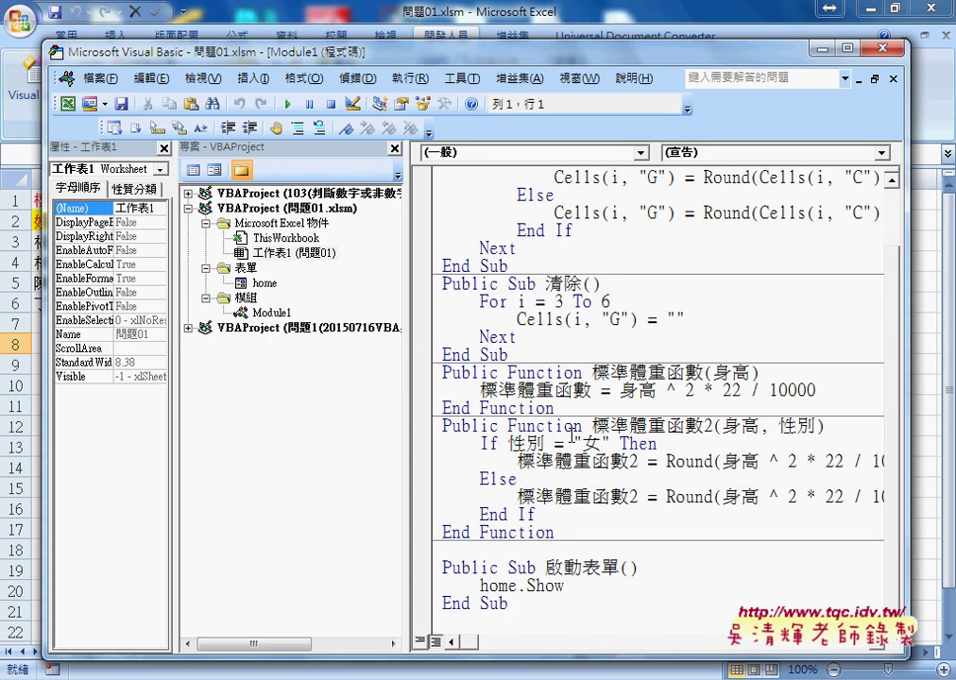
# Highlight the 啟動表單 procedure in Module1, then open ThisWorkbook's code window
pyautogui.click(271, 313)
pyautogui.moveTo(508, 603); pyautogui.dragTo(436, 564)
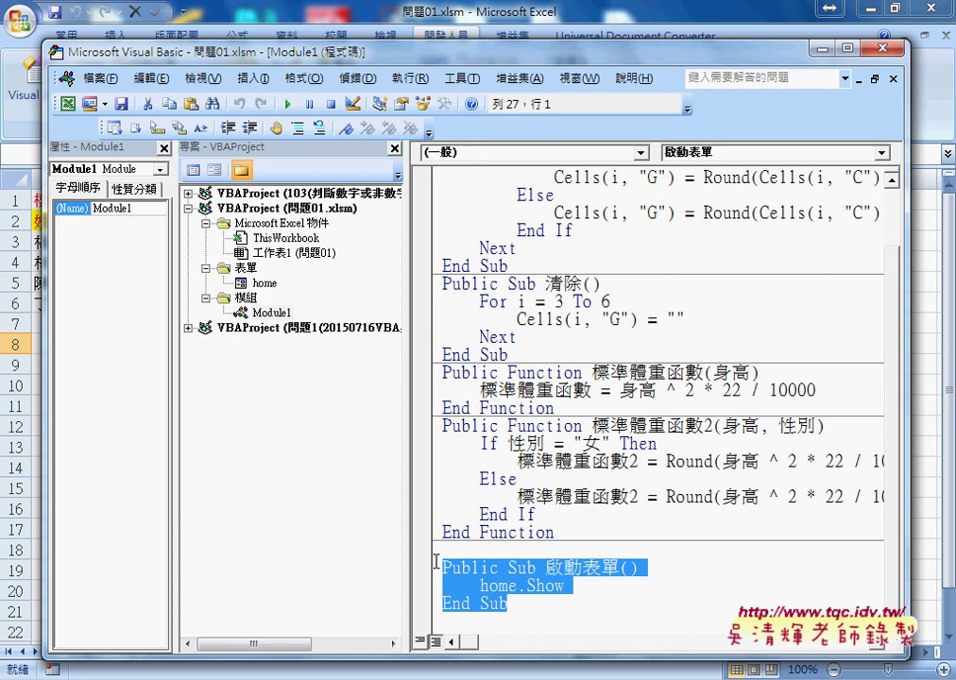
pyautogui.click(284, 239)
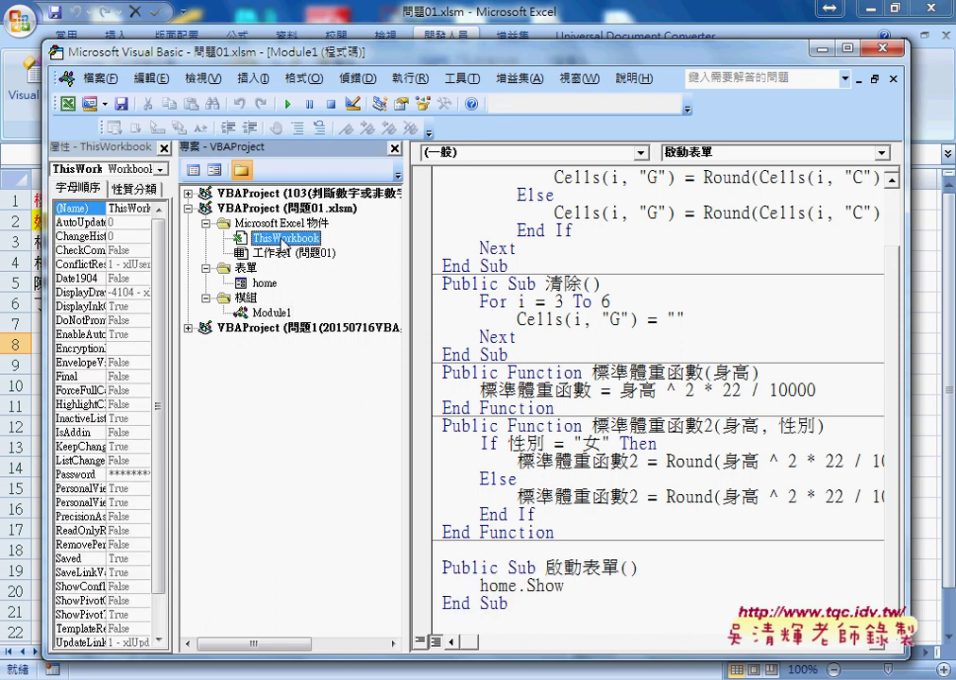
pyautogui.doubleClick(284, 239)
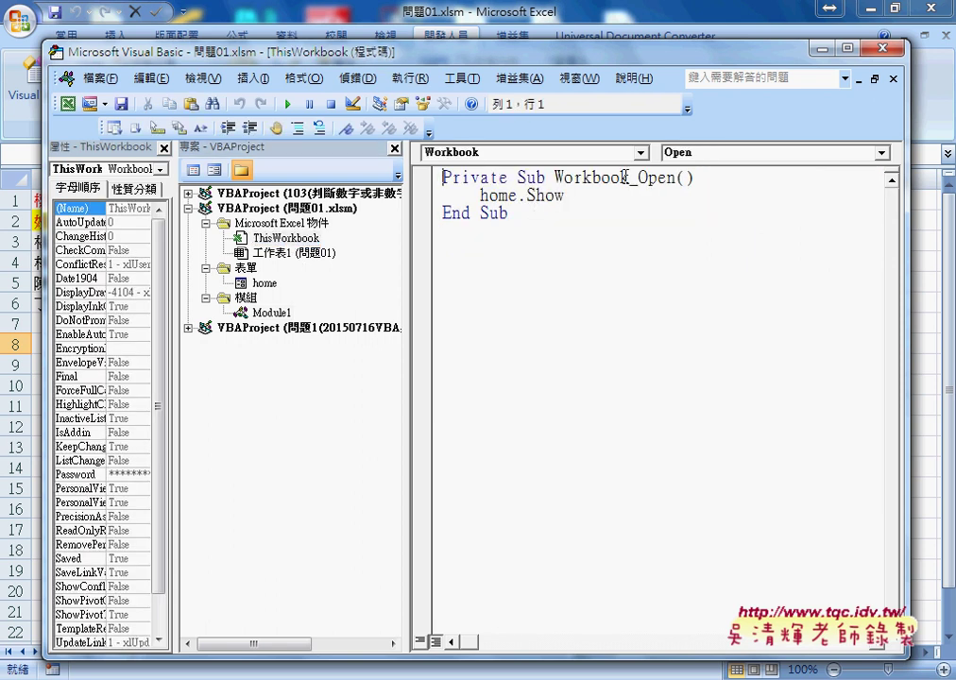
# Highlight the Open event name and the home.Show statement in Workbook_Open
pyautogui.moveTo(637, 178); pyautogui.dragTo(674, 177)
pyautogui.moveTo(609, 196); pyautogui.dragTo(480, 195)
pyautogui.moveTo(638, 177); pyautogui.dragTo(675, 178)
pyautogui.click(622, 199)
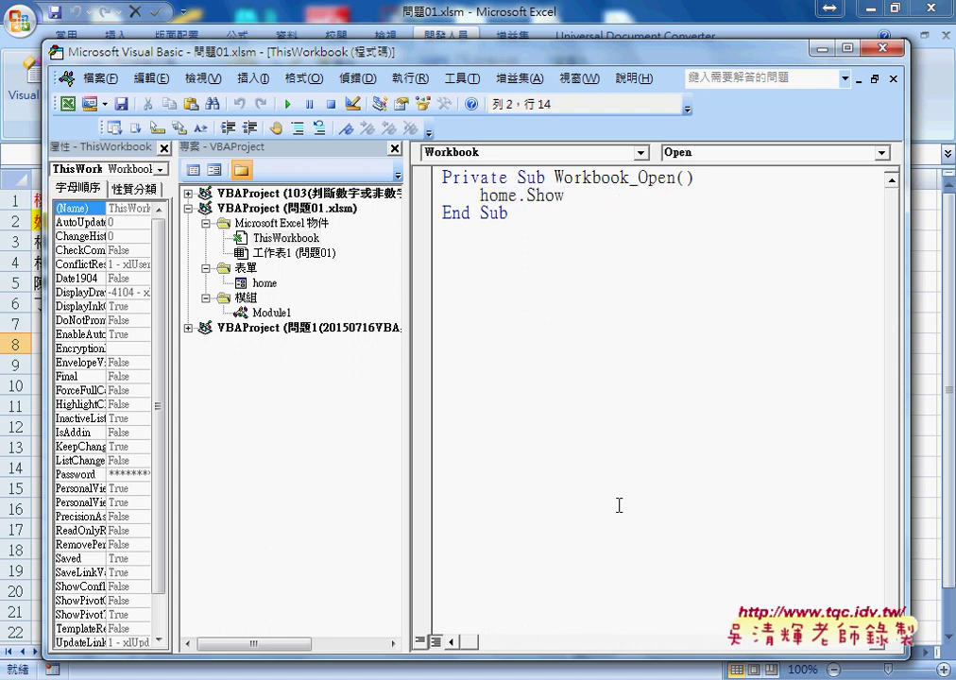